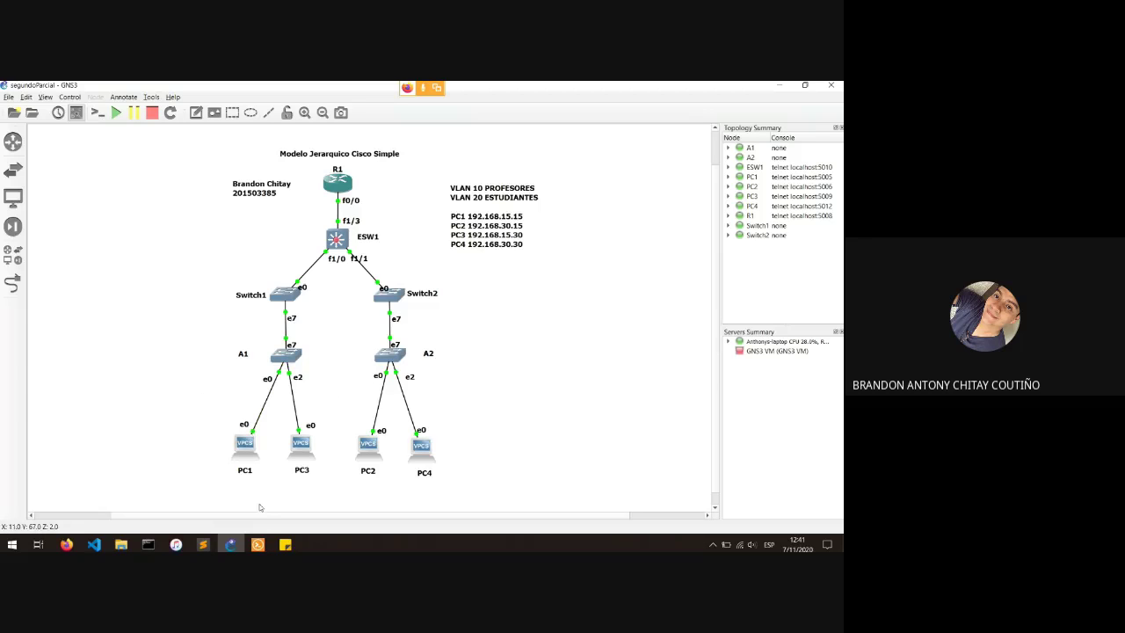
Examine the PC1 console, the VLAN names and the PC1 to PC4 address notes beside the topology diagram.
{"action": "left_click", "coordinate": [258, 544]}
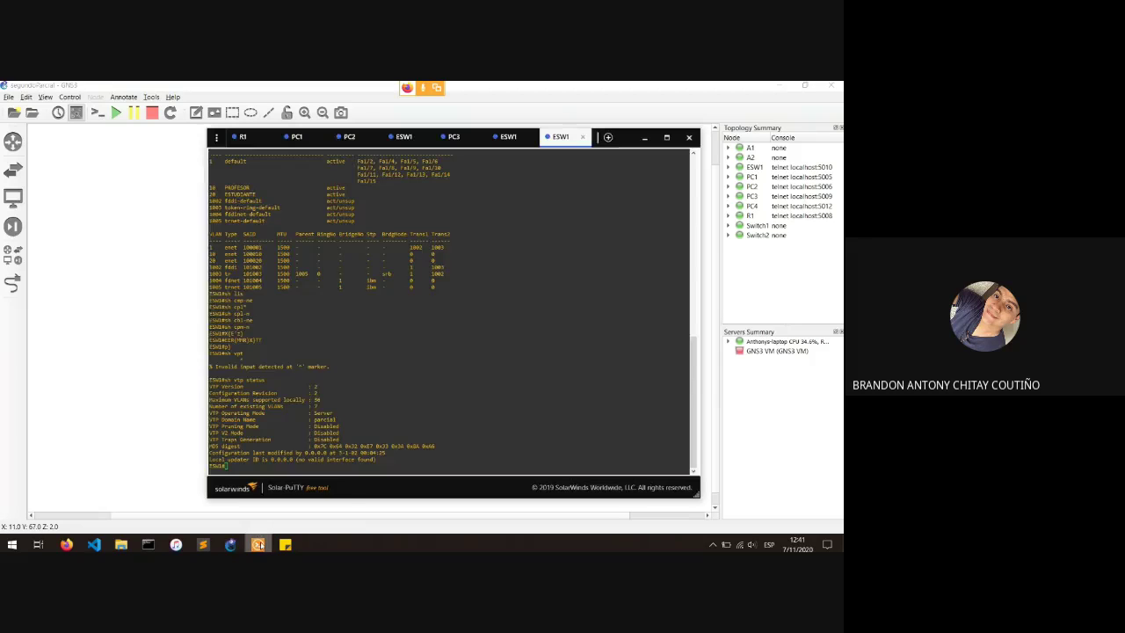
{"action": "left_click", "coordinate": [299, 137]}
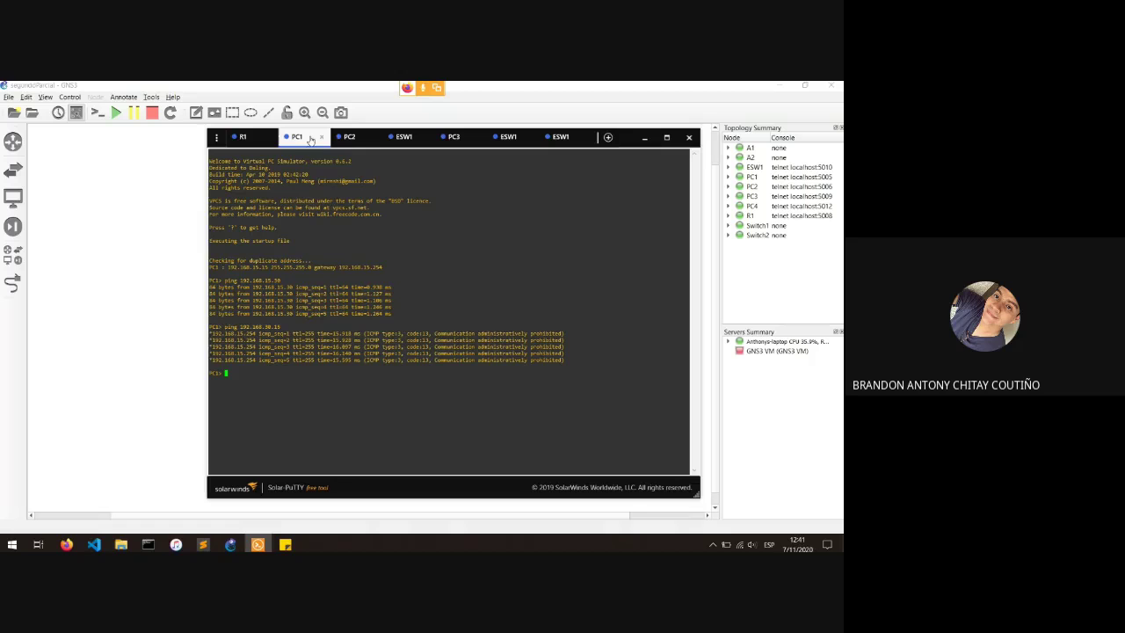
{"action": "left_click_drag", "start_coordinate": [304, 136], "coordinate": [256, 261]}
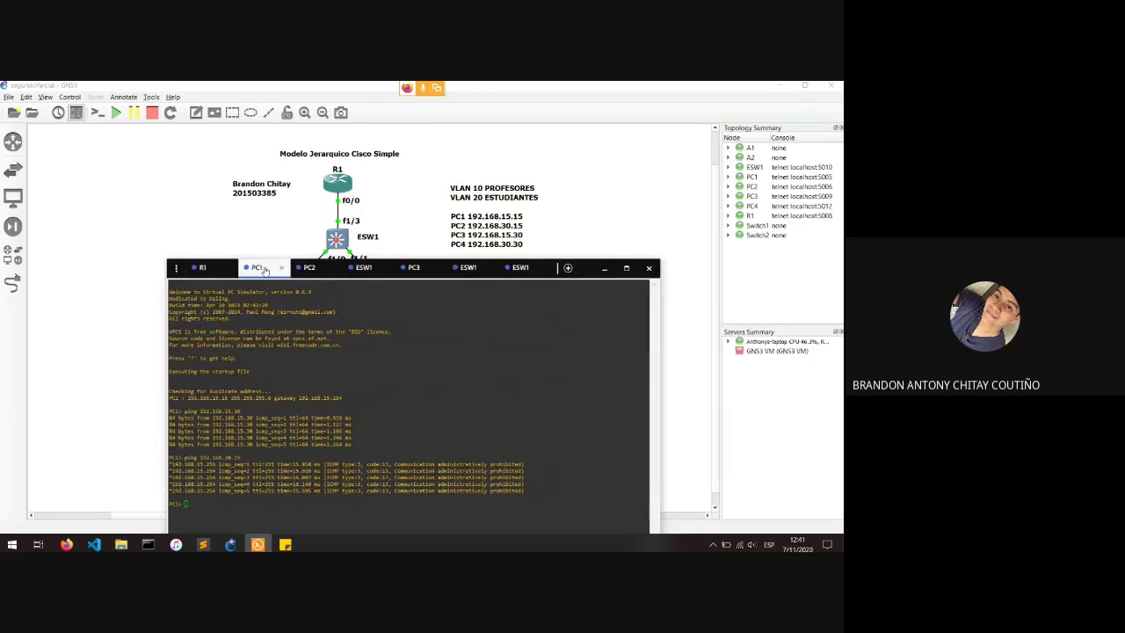
{"action": "left_click", "coordinate": [578, 209]}
{"action": "left_click", "coordinate": [510, 196]}
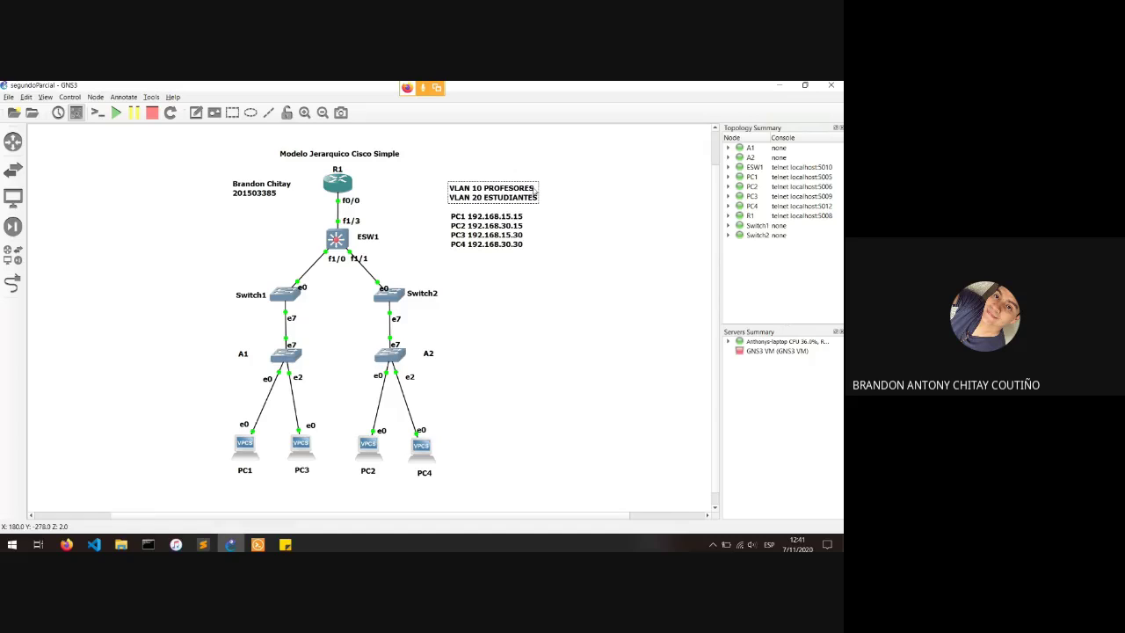
{"action": "left_click", "coordinate": [591, 202]}
{"action": "left_click", "coordinate": [506, 225]}
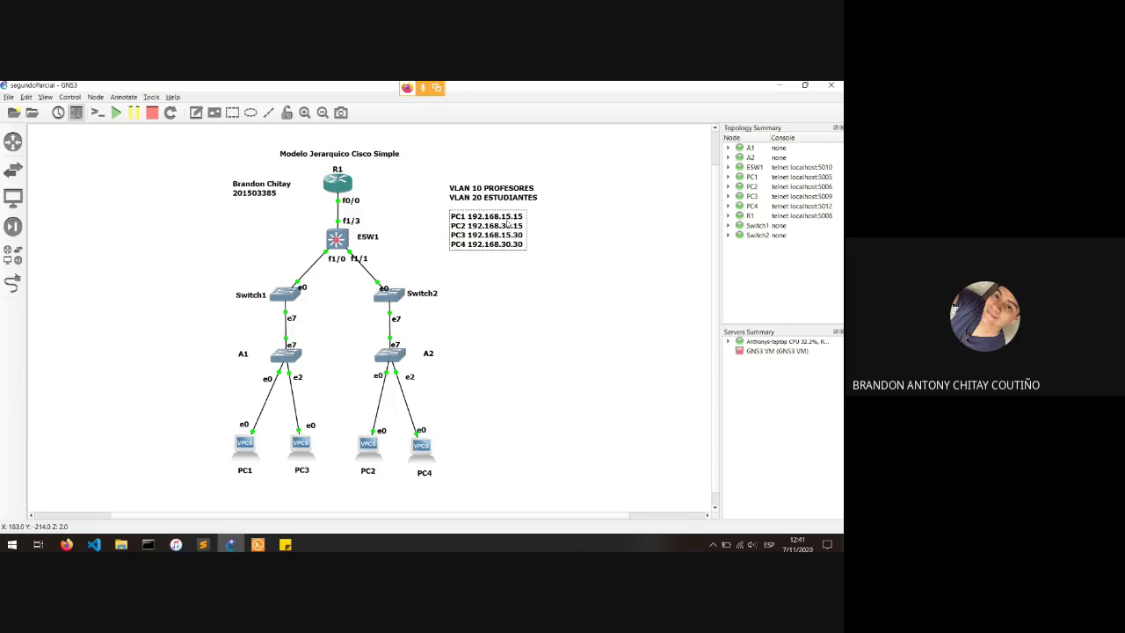
{"action": "left_click", "coordinate": [515, 189]}
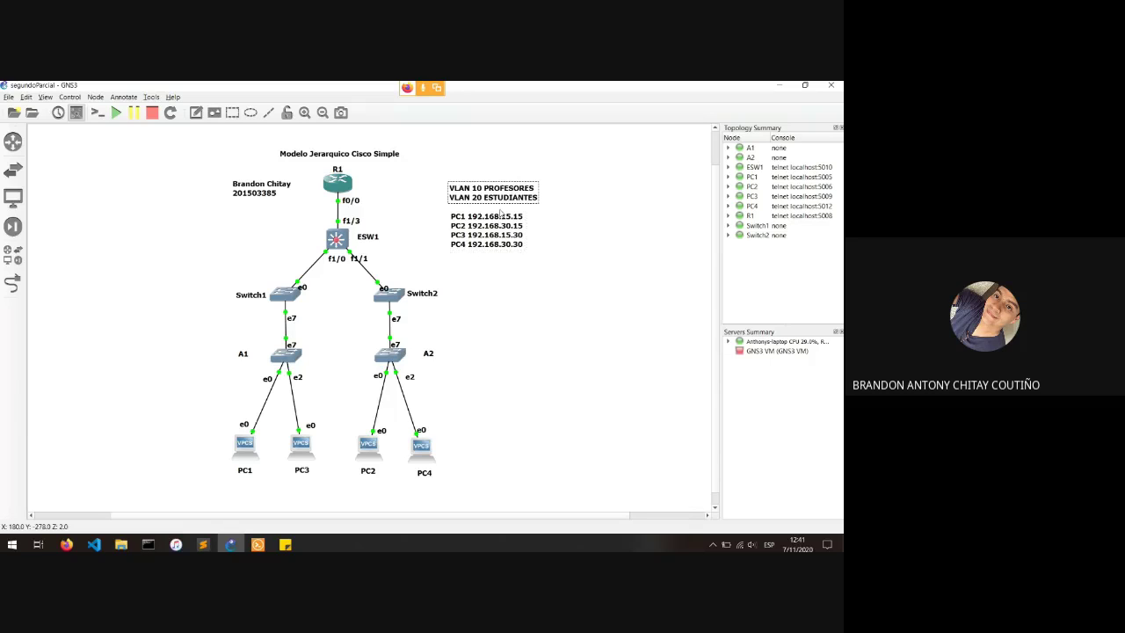
{"action": "left_click", "coordinate": [502, 216]}
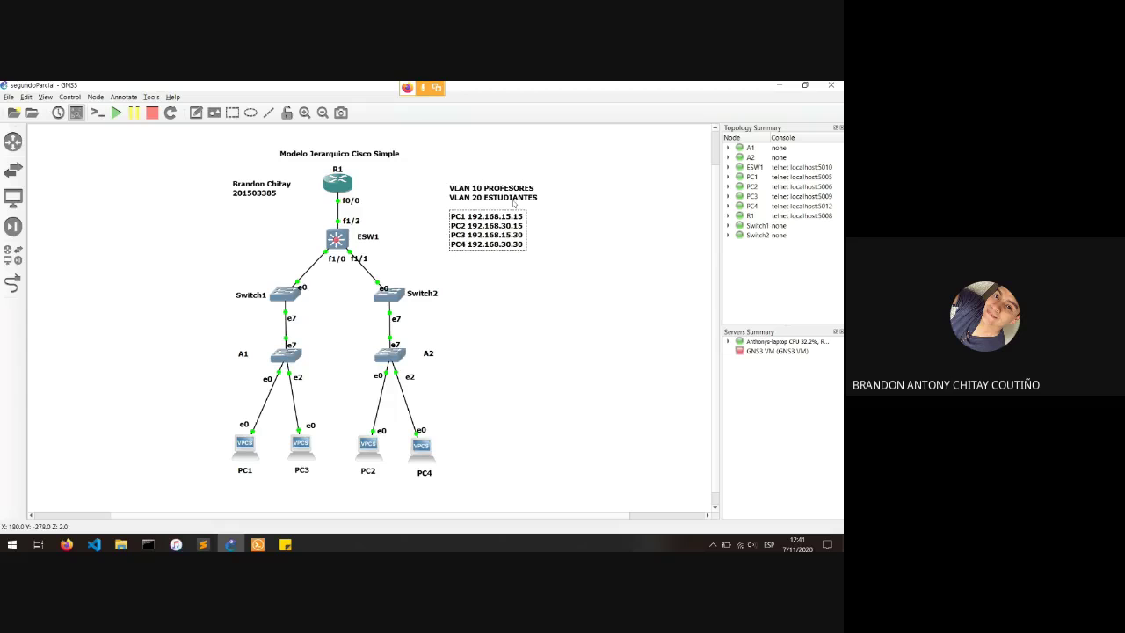
{"action": "left_click", "coordinate": [512, 199]}
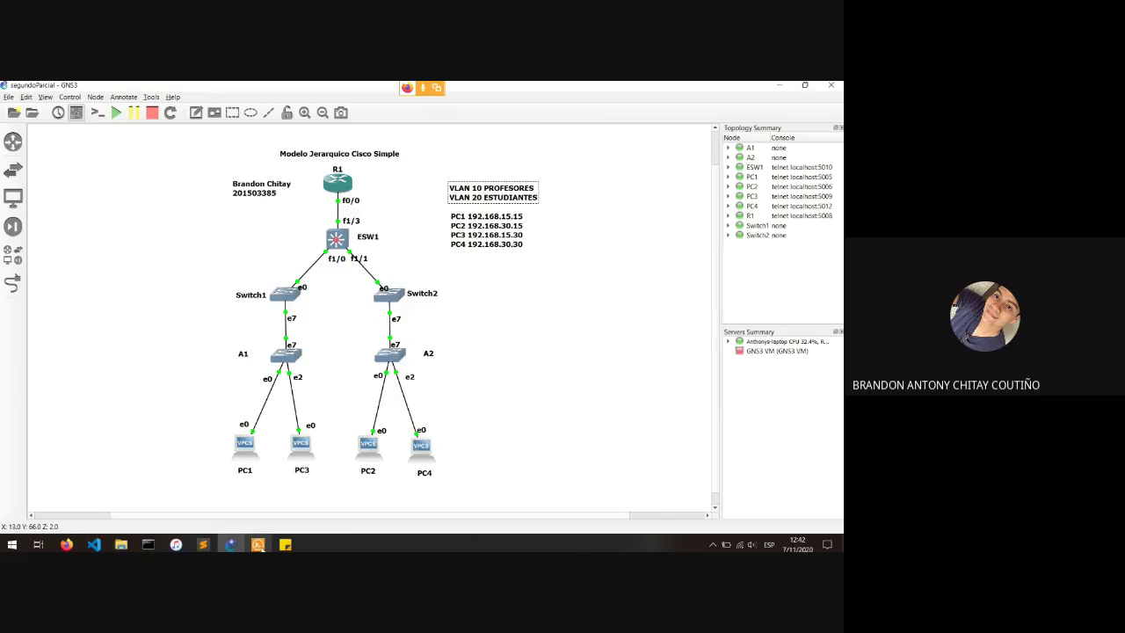
Switch to the Solar-PuTTY window and ping 192.168.15.30 from the PC1 console.
{"action": "left_click", "coordinate": [257, 545]}
{"action": "left_click_drag", "start_coordinate": [261, 270], "coordinate": [430, 142]}
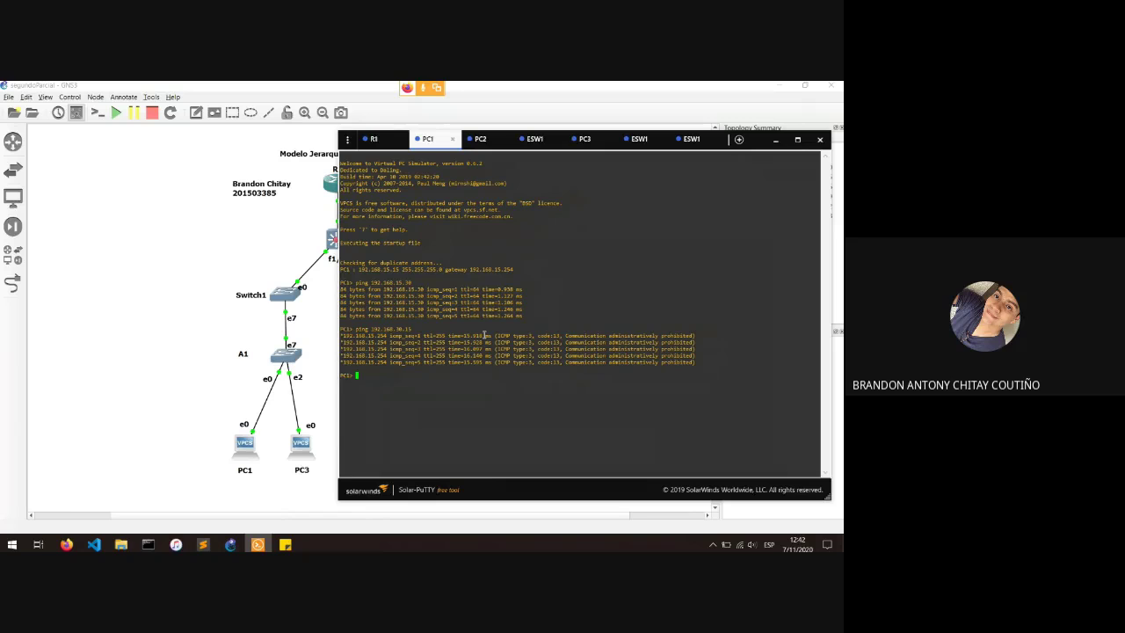
{"action": "type", "text": "ping 192.168"}
{"action": "type", "text": ".15.15"}
{"action": "key", "text": "BackSpace"}
{"action": "key", "text": "BackSpace"}
{"action": "type", "text": "30"}
{"action": "key", "text": "Return"}
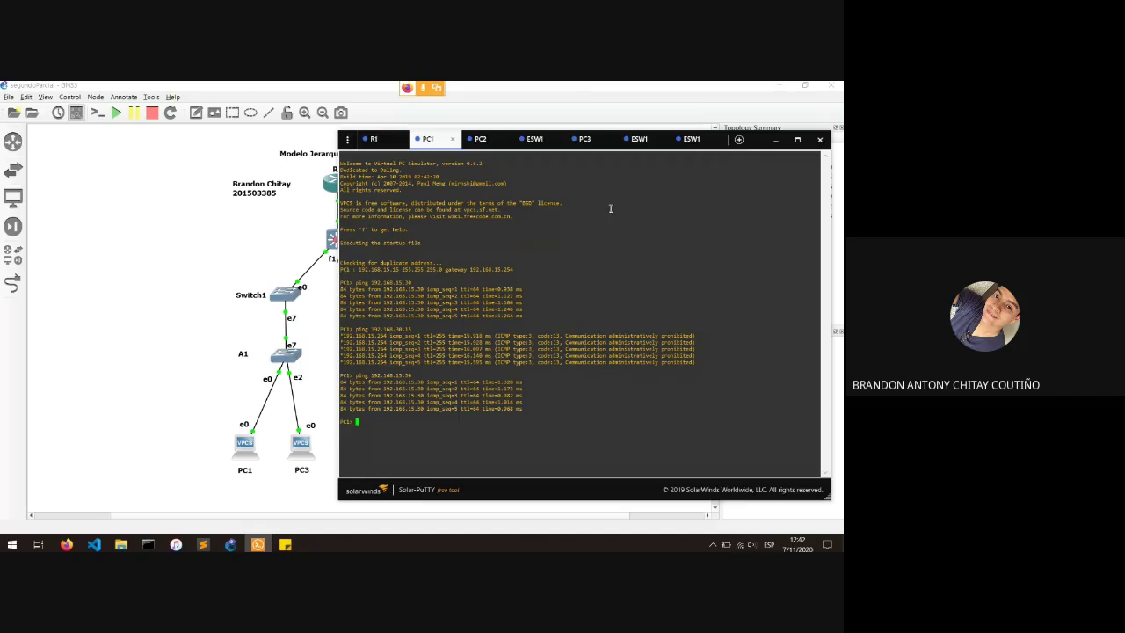
Ping 192.168.30.15 from the PC1 console and highlight the first reply's ICMP message.
{"action": "left_click_drag", "start_coordinate": [437, 140], "coordinate": [434, 273]}
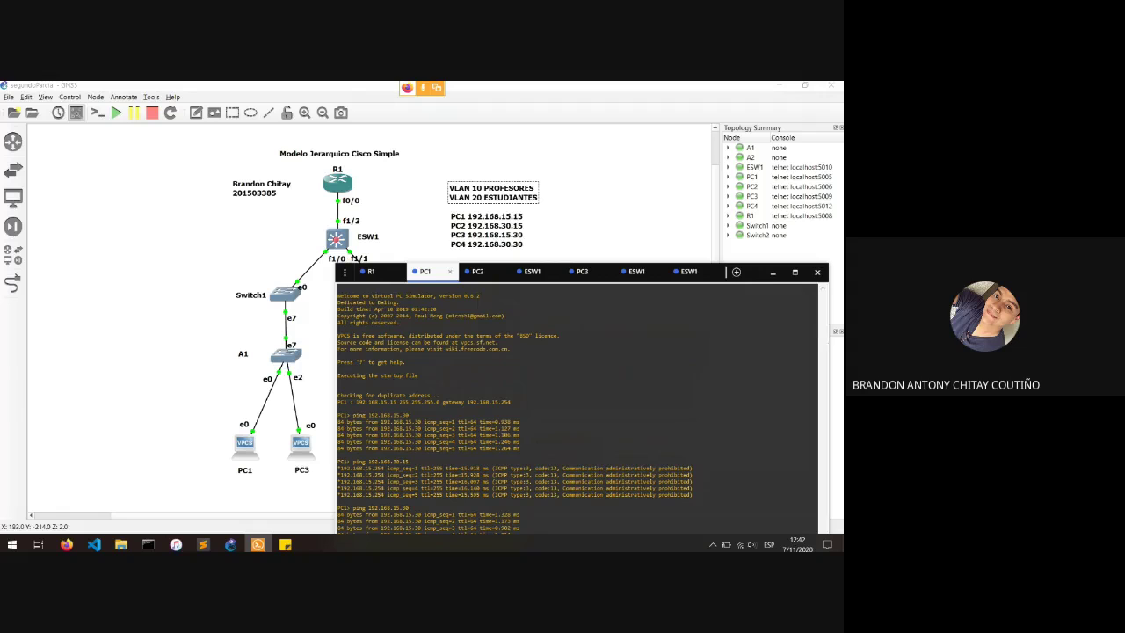
{"action": "left_click_drag", "start_coordinate": [433, 279], "coordinate": [436, 149]}
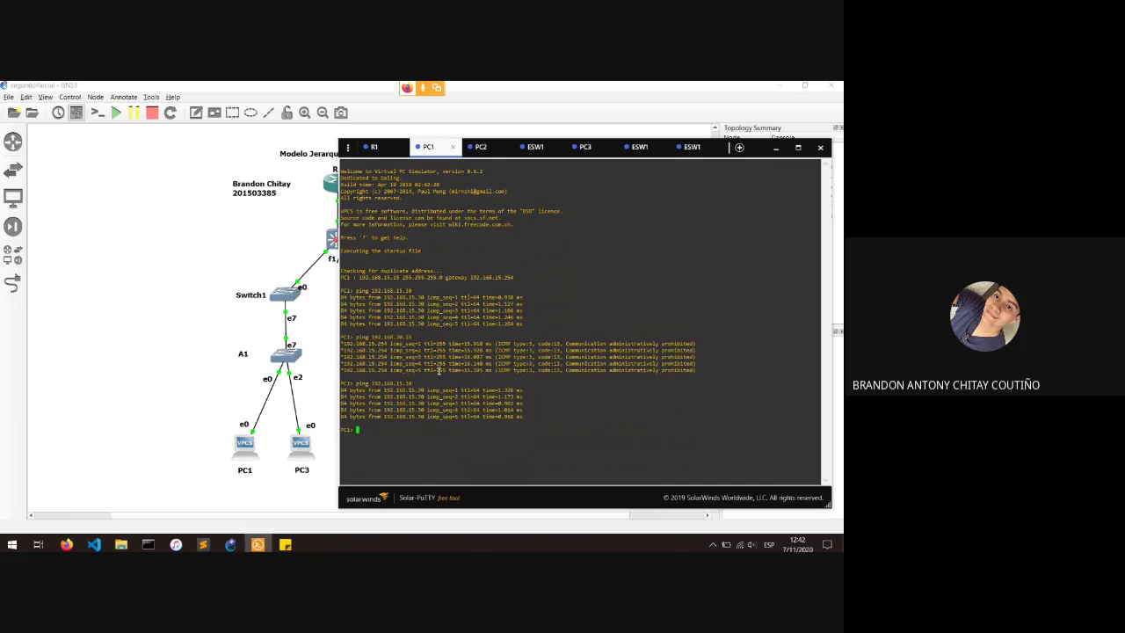
{"action": "key", "text": "Up"}
{"action": "key", "text": "BackSpace"}
{"action": "key", "text": "BackSpace"}
{"action": "key", "text": "BackSpace"}
{"action": "key", "text": "BackSpace"}
{"action": "key", "text": "BackSpace"}
{"action": "type", "text": "30.15"}
{"action": "key", "text": "Return"}
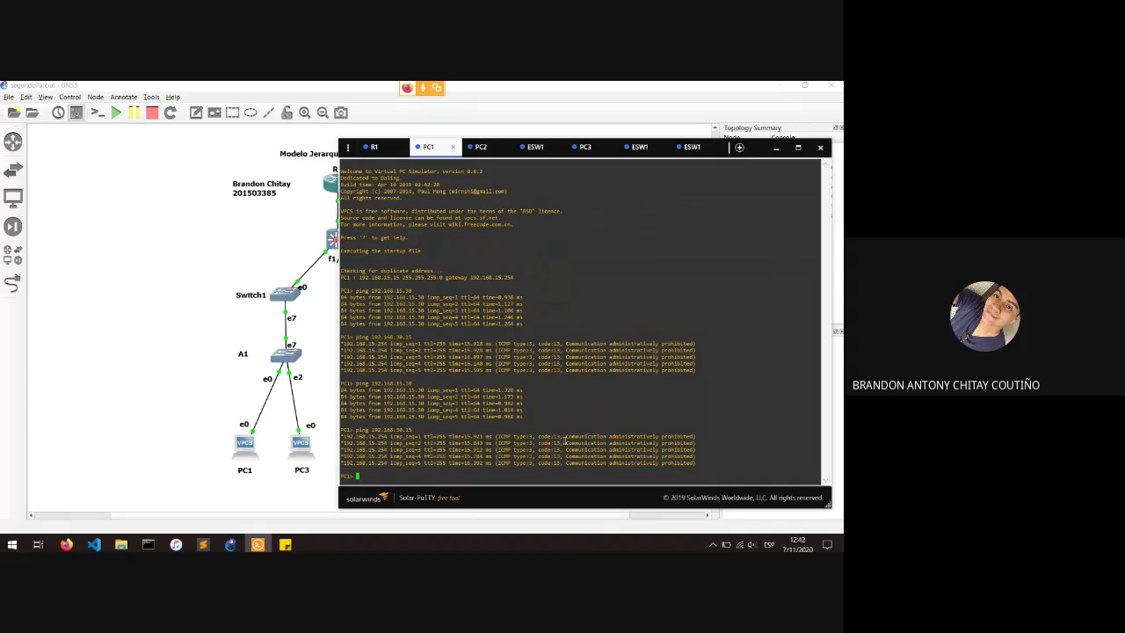
{"action": "left_click_drag", "start_coordinate": [495, 436], "coordinate": [694, 434]}
{"action": "left_click", "coordinate": [694, 434]}
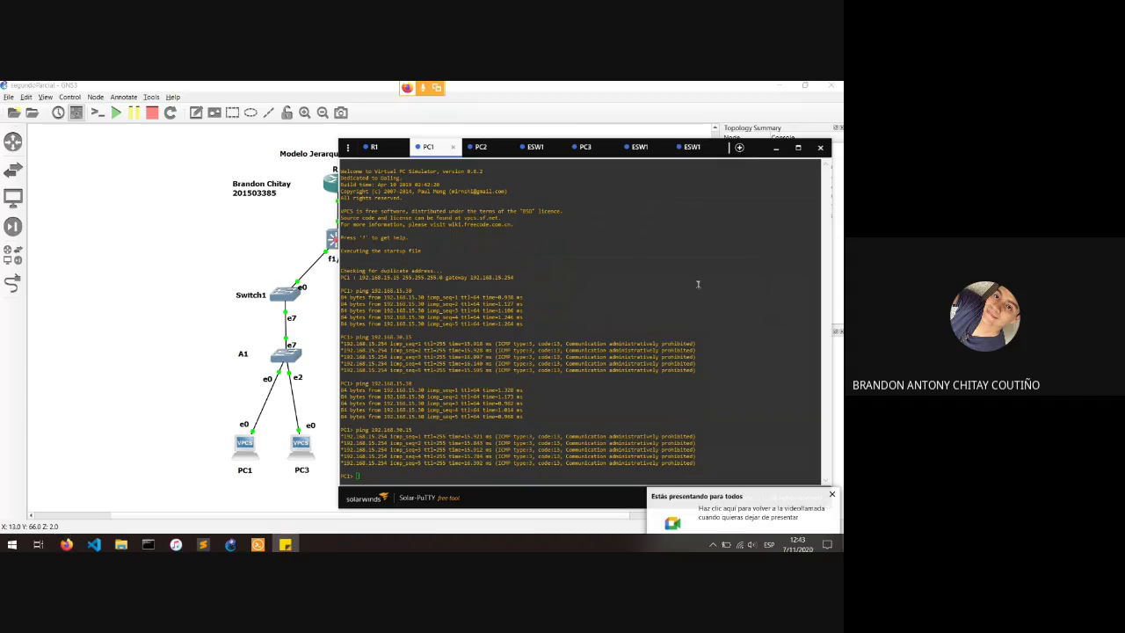
Open a new ESW1 console, clear the stray characters at the prompt and run "sh vtp status".
{"action": "left_click", "coordinate": [238, 244]}
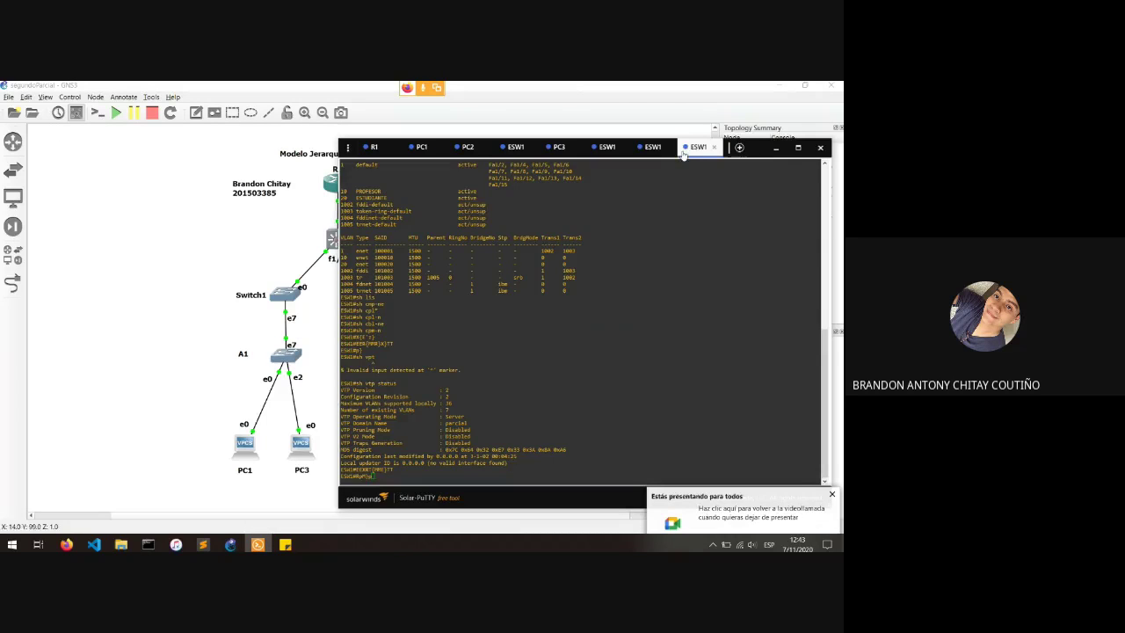
{"action": "left_click_drag", "start_coordinate": [695, 153], "coordinate": [513, 146]}
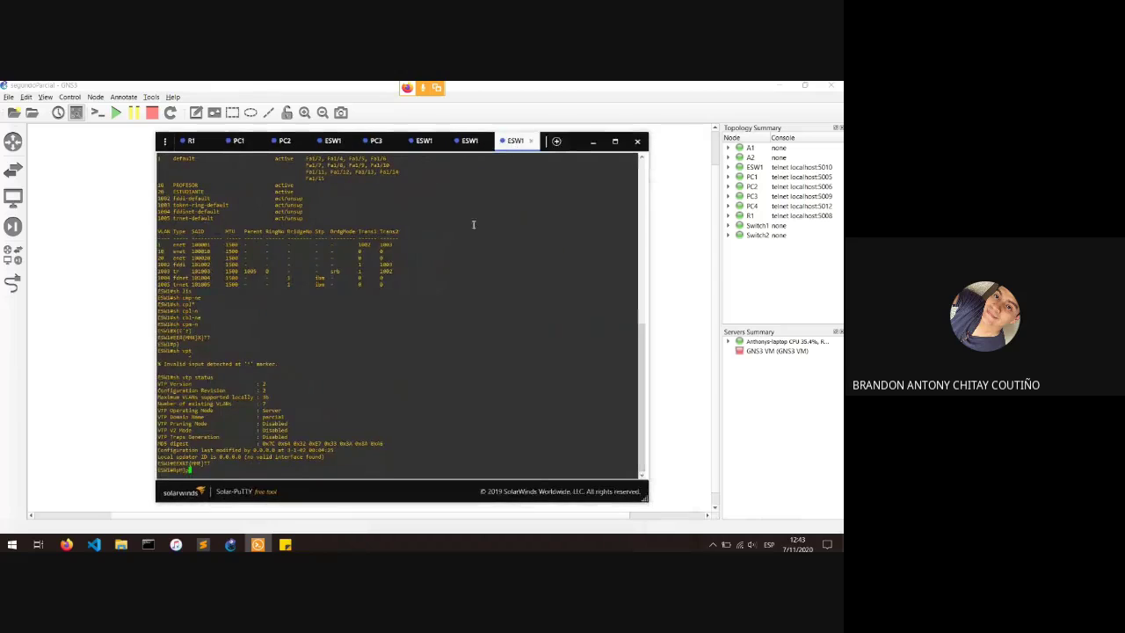
{"action": "key", "text": "BackSpace"}
{"action": "key", "text": "BackSpace"}
{"action": "key", "text": "BackSpace"}
{"action": "left_click", "coordinate": [514, 143]}
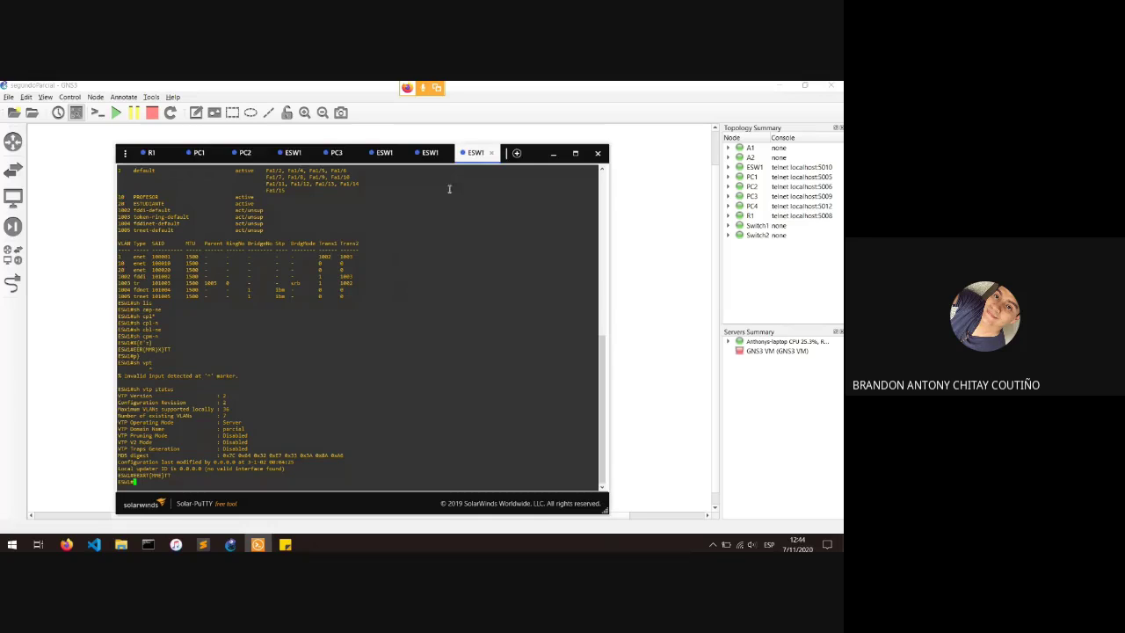
{"action": "left_click_drag", "start_coordinate": [475, 154], "coordinate": [502, 151]}
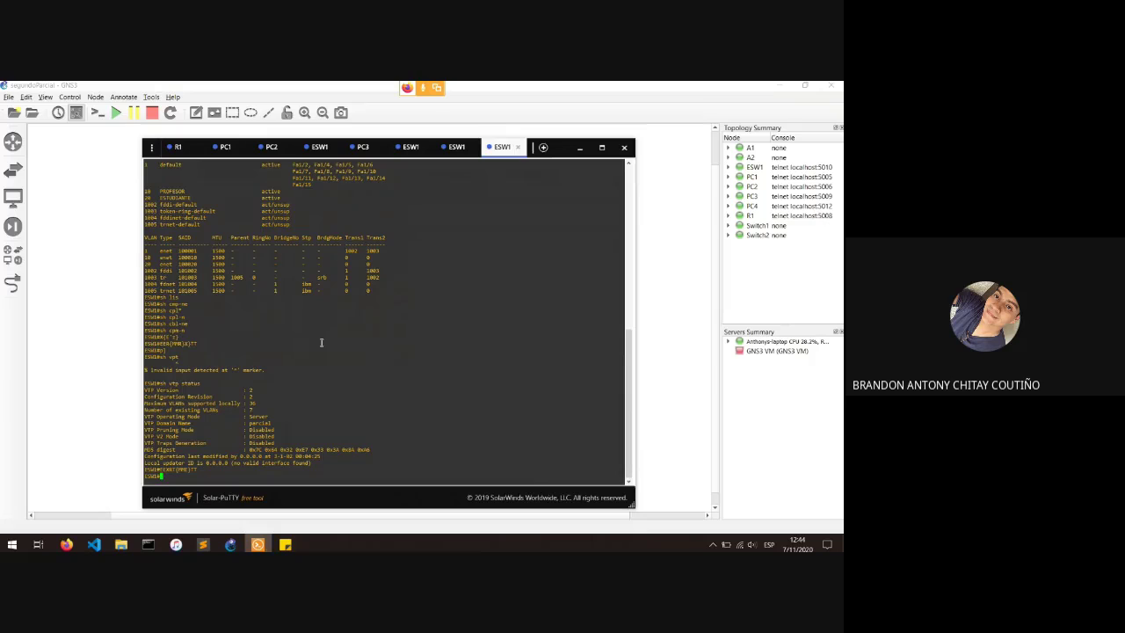
{"action": "type", "text": "sh vtp status"}
{"action": "key", "text": "Return"}
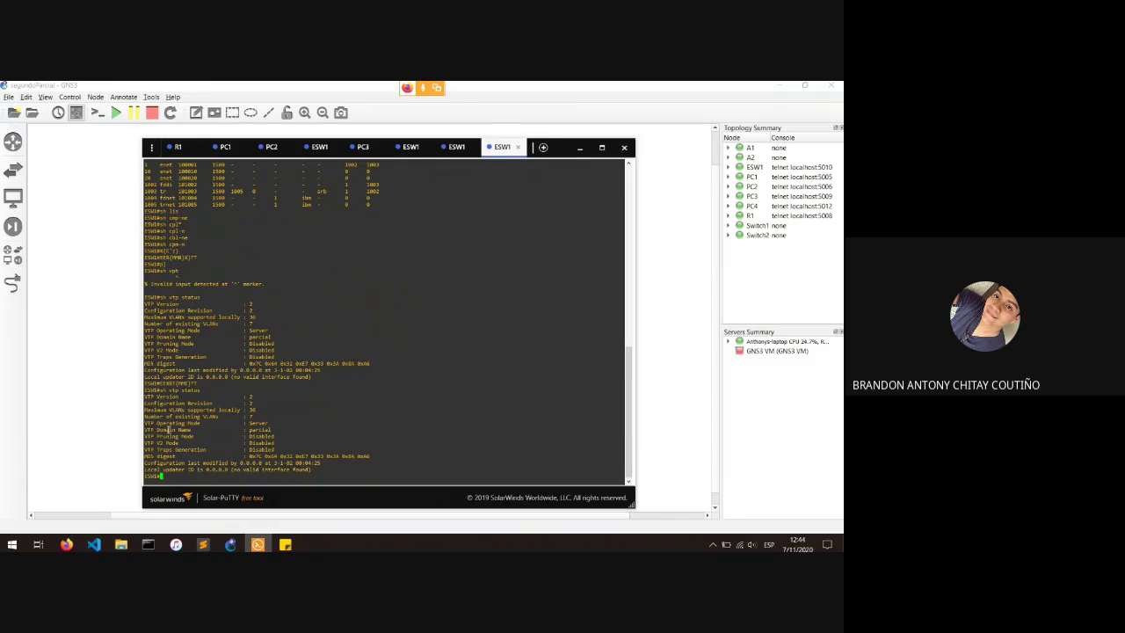
Highlight the VTP Domain Name and VTP Operating Mode lines in the latest status output.
{"action": "left_click_drag", "start_coordinate": [155, 430], "coordinate": [274, 431]}
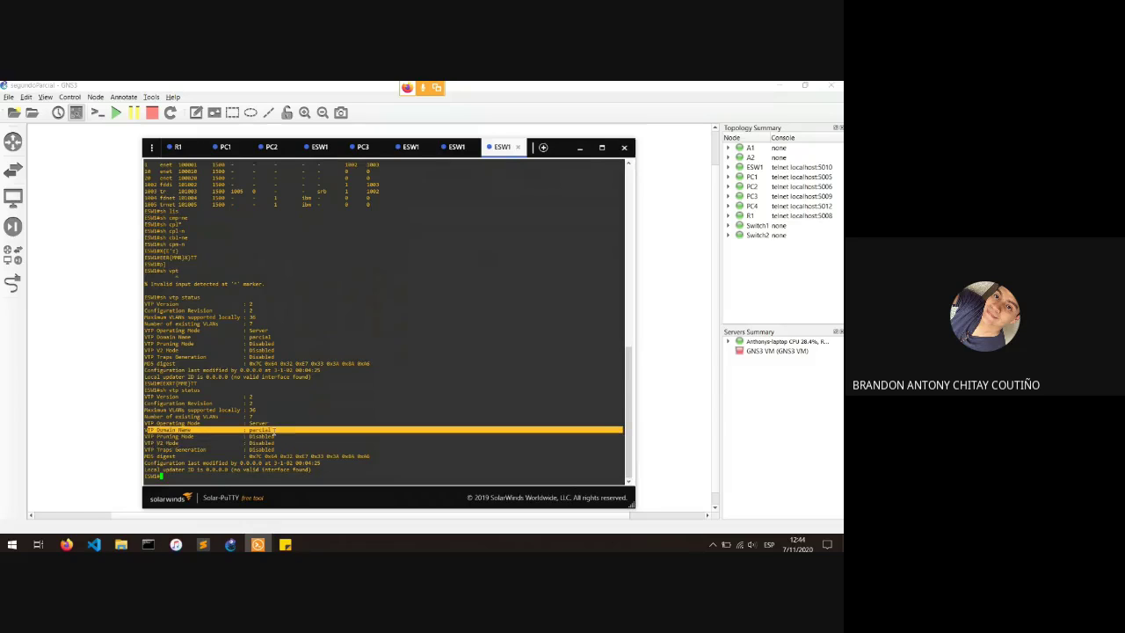
{"action": "left_click", "coordinate": [267, 451]}
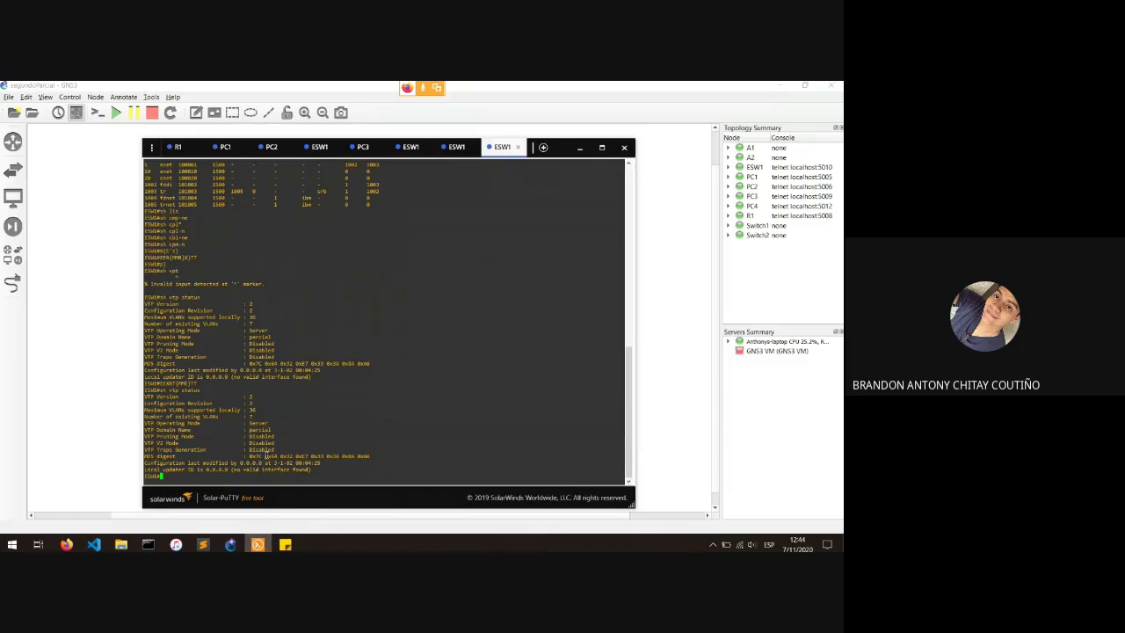
{"action": "left_click_drag", "start_coordinate": [150, 422], "coordinate": [265, 428]}
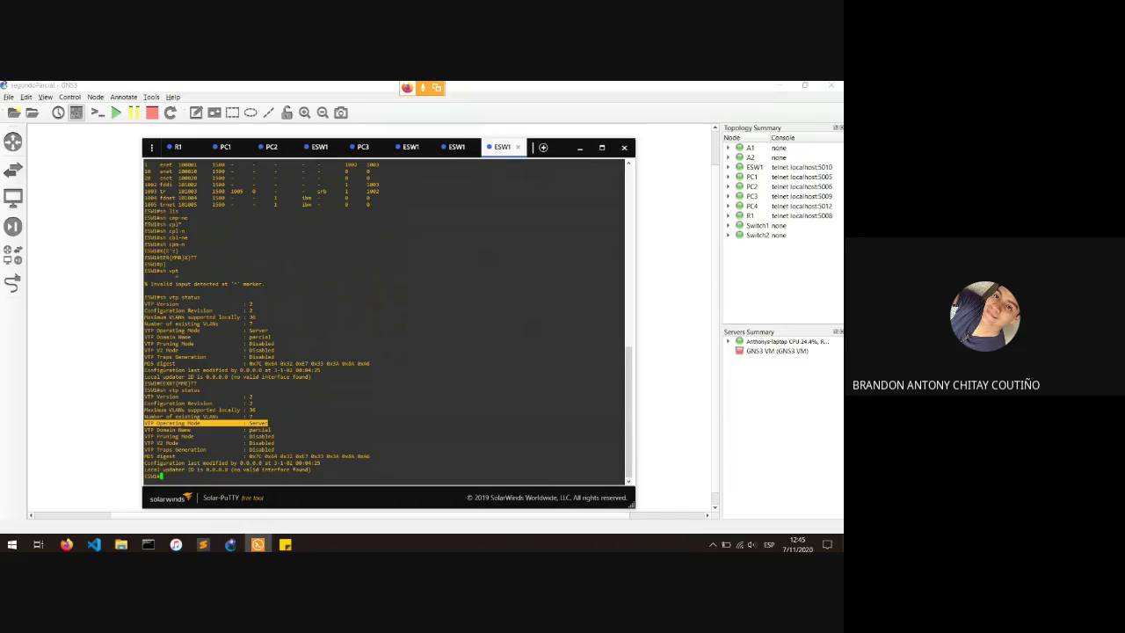
{"action": "left_click", "coordinate": [251, 357]}
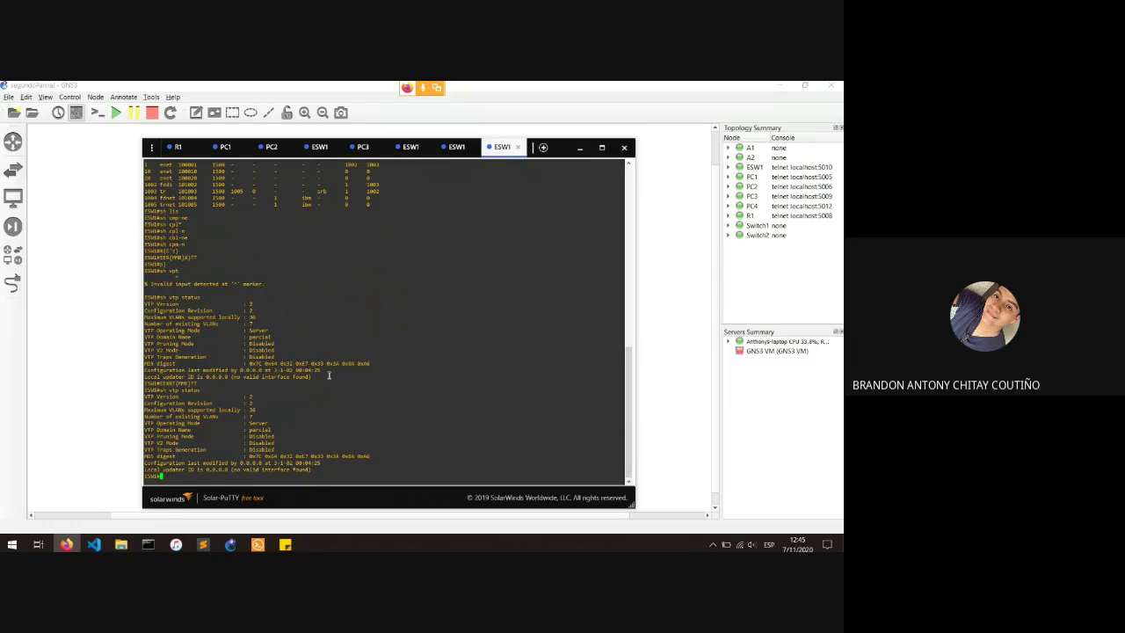
Run "sh vlan-switch" on ESW1 and highlight the ESTUDIANTE VLAN row in the output.
{"action": "type", "text": "sh vlan-s"}
{"action": "key", "text": "Tab"}
{"action": "key", "text": "Return"}
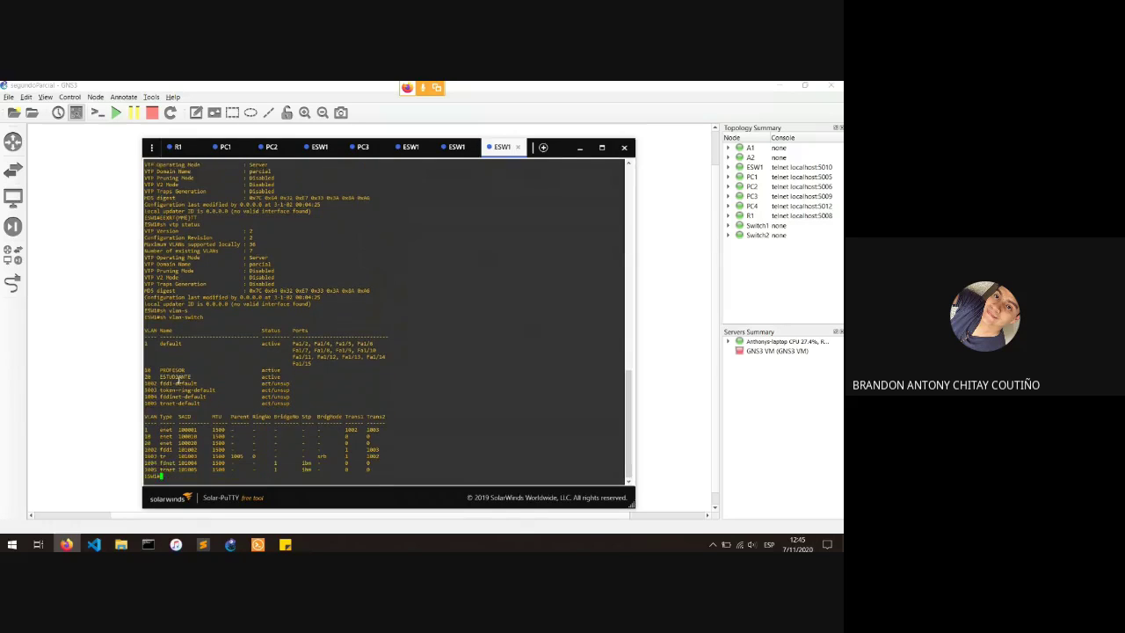
{"action": "left_click_drag", "start_coordinate": [146, 370], "coordinate": [538, 381]}
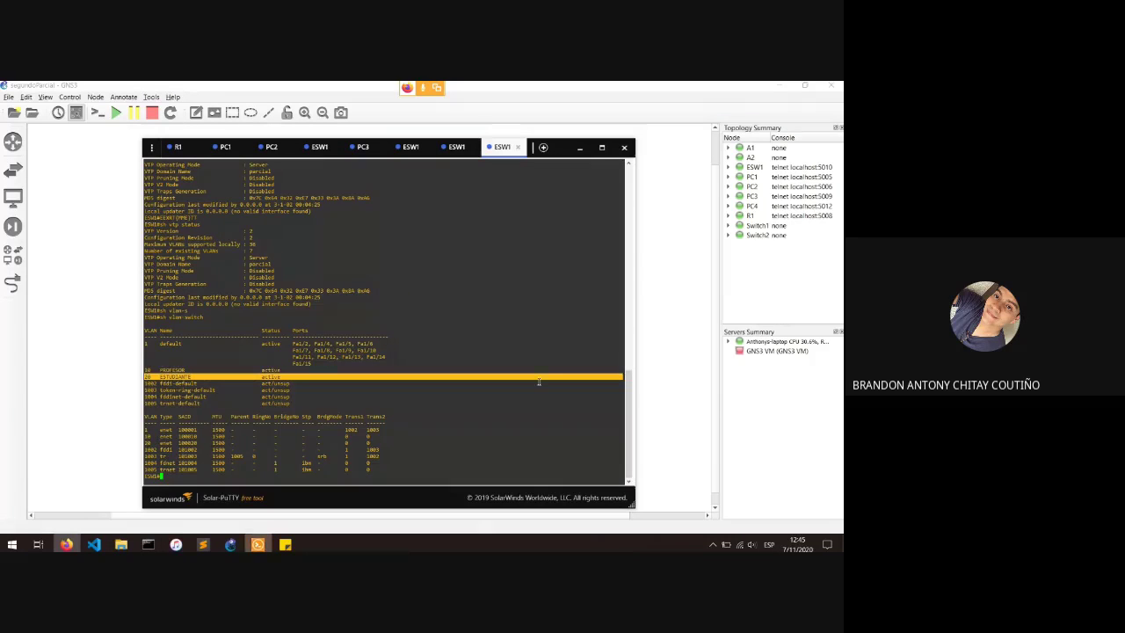
{"action": "left_click", "coordinate": [480, 386]}
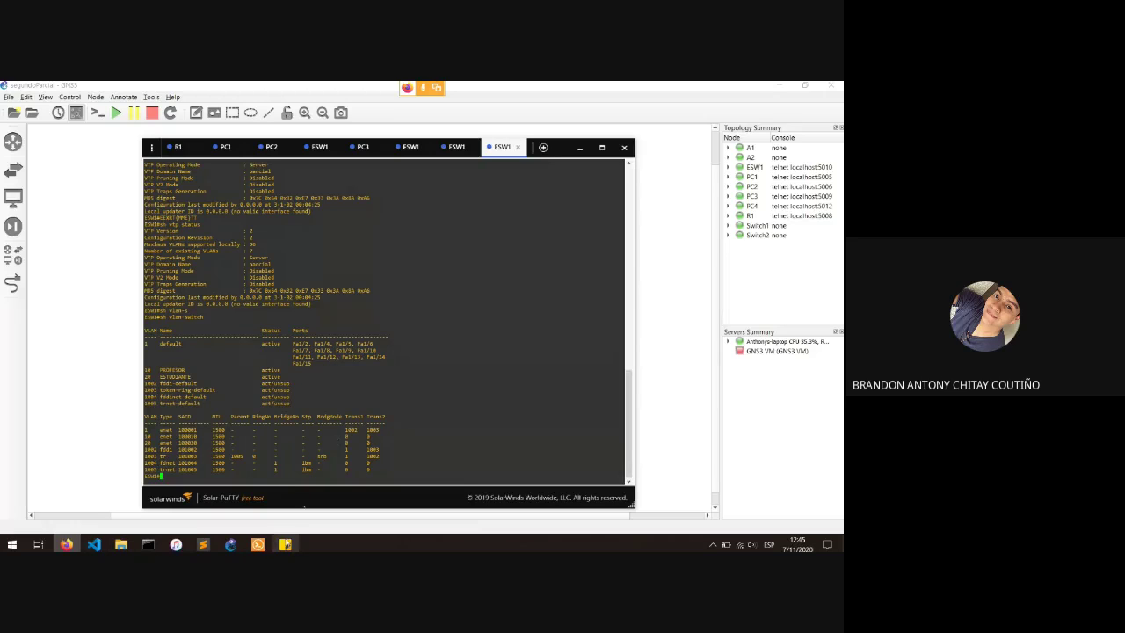
Examine ESW1 and its links to the router and the two switches in the GNS3 topology diagram.
{"action": "left_click", "coordinate": [285, 544]}
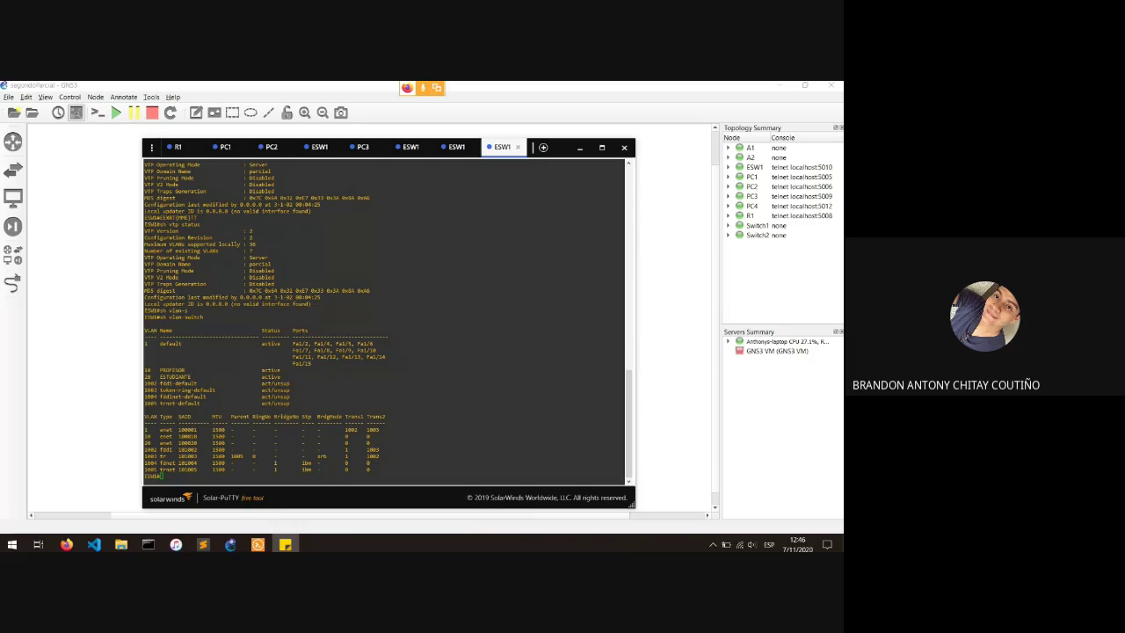
{"action": "left_click", "coordinate": [128, 299]}
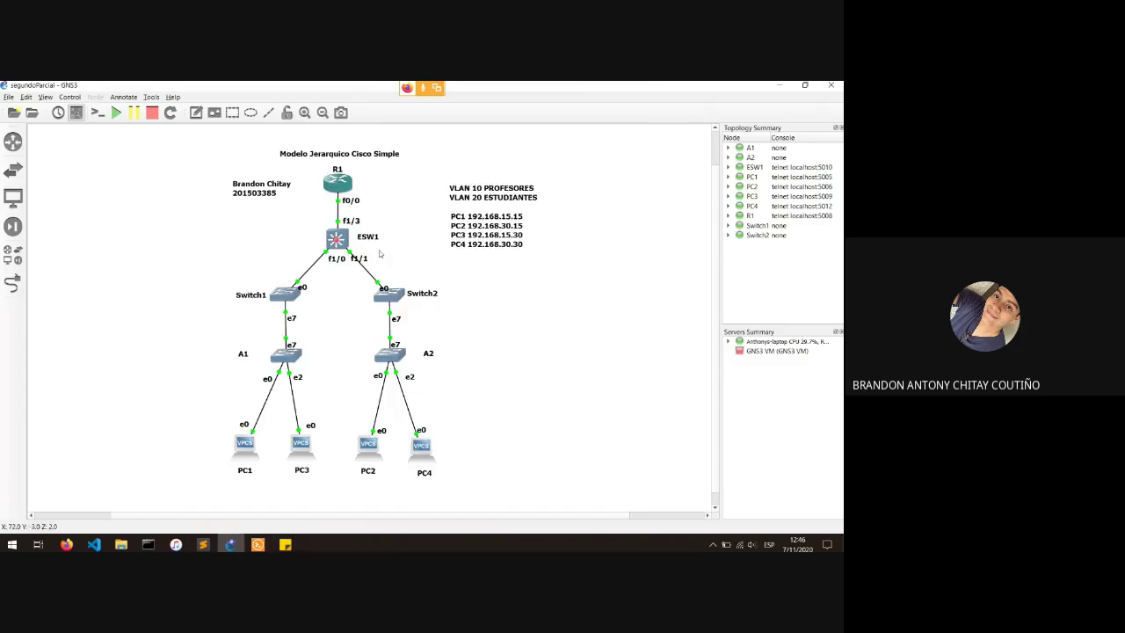
{"action": "left_click", "coordinate": [336, 240]}
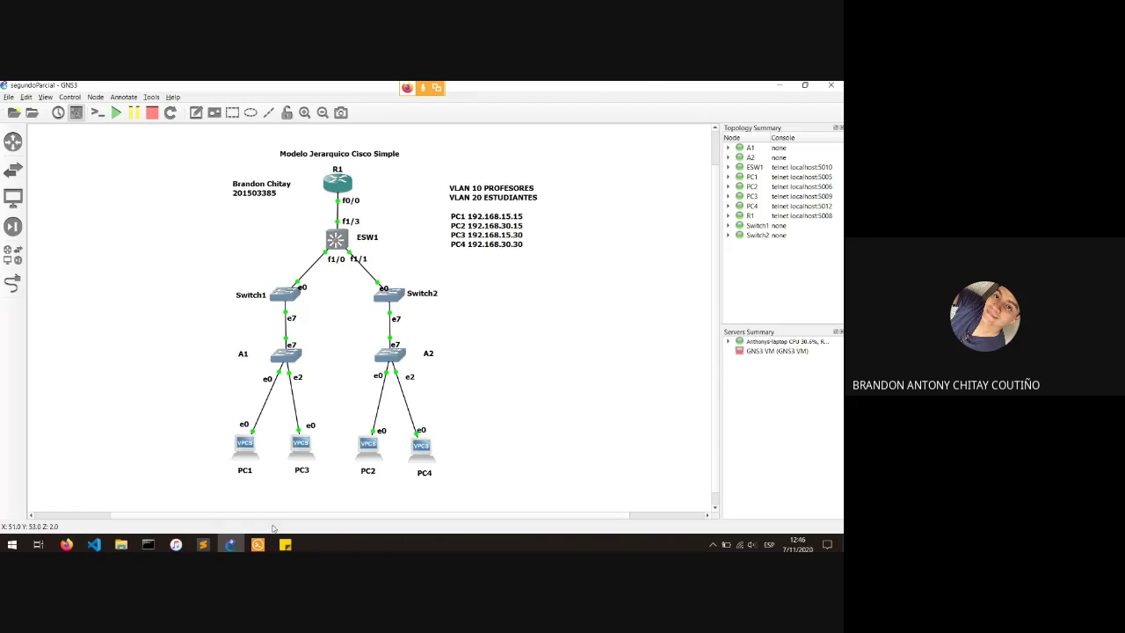
{"action": "left_click", "coordinate": [259, 544]}
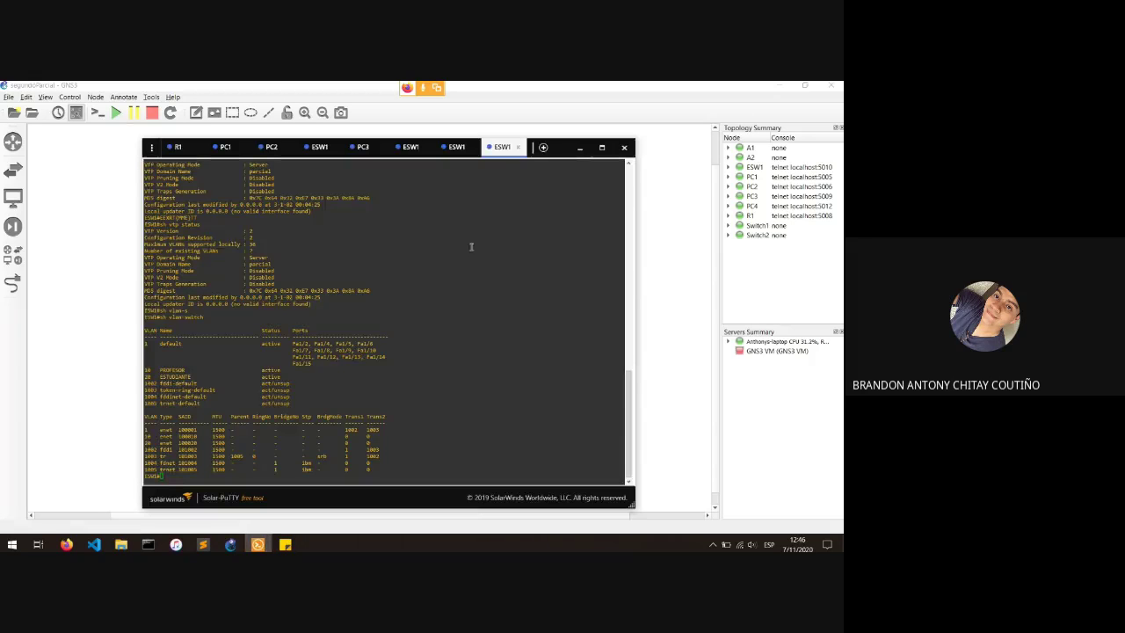
{"action": "left_click_drag", "start_coordinate": [501, 151], "coordinate": [485, 364]}
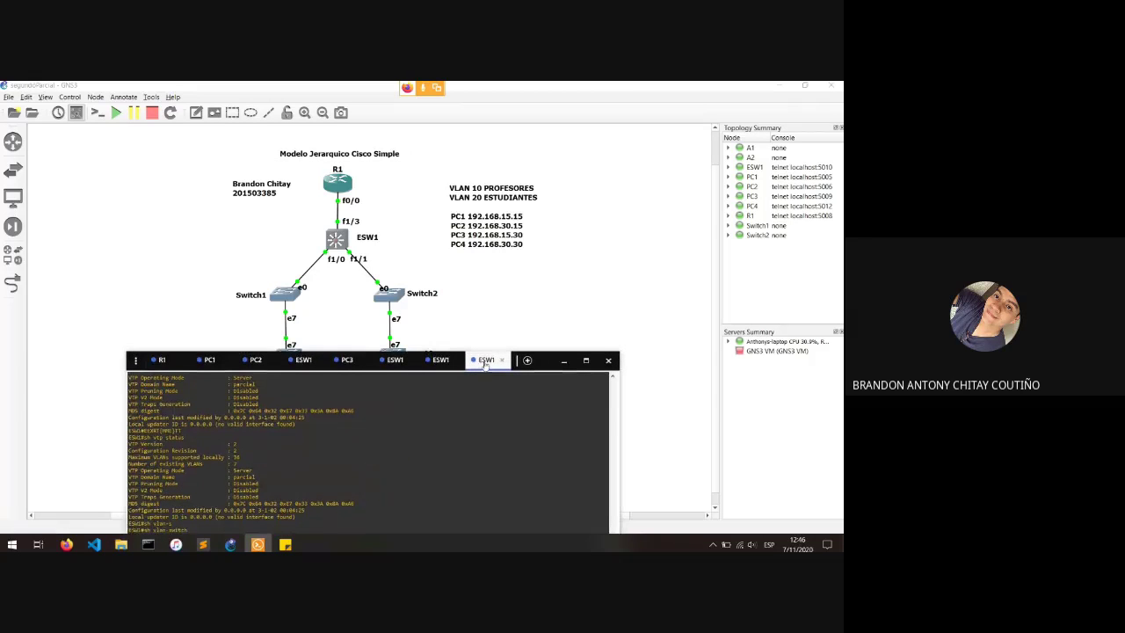
{"action": "left_click", "coordinate": [471, 327]}
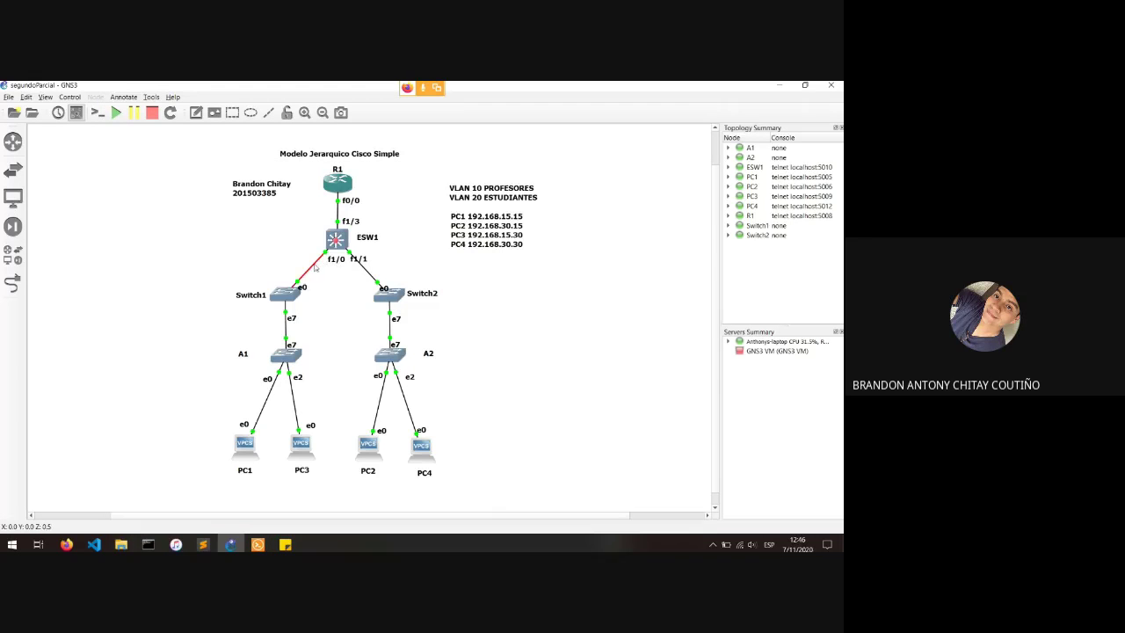
{"action": "left_click", "coordinate": [335, 246]}
{"action": "double_click", "coordinate": [347, 251]}
Run "sh int trunk" in the ESW1 console and highlight the Fa1/0, Fa1/1 and Fa1/3 rows.
{"action": "left_click_drag", "start_coordinate": [480, 363], "coordinate": [465, 150]}
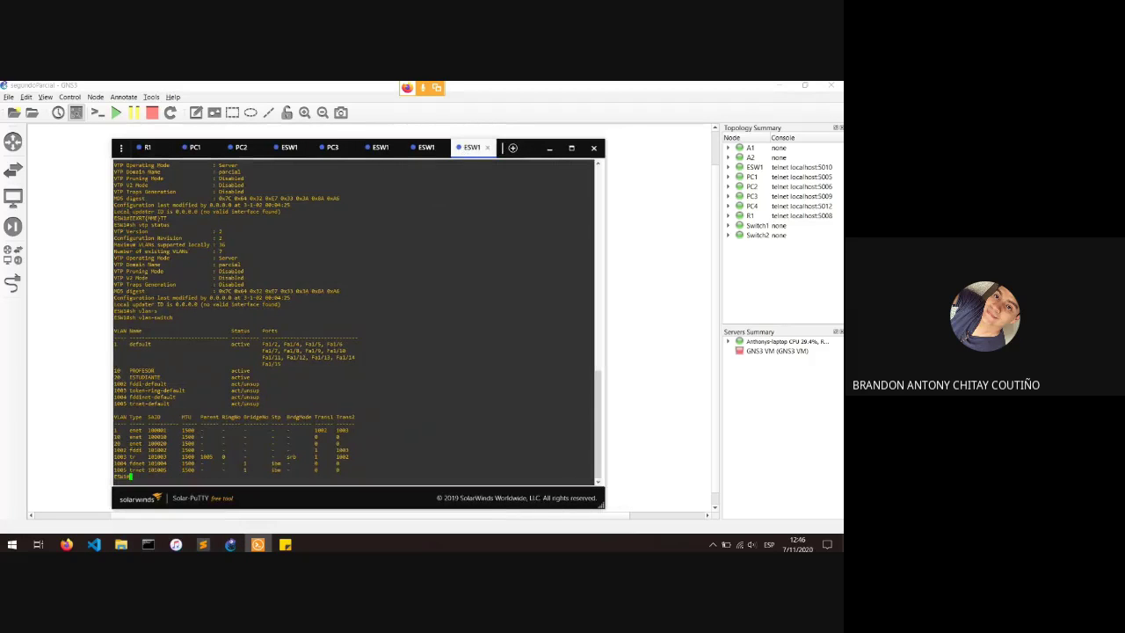
{"action": "type", "text": "sh int trunk"}
{"action": "key", "text": "Return"}
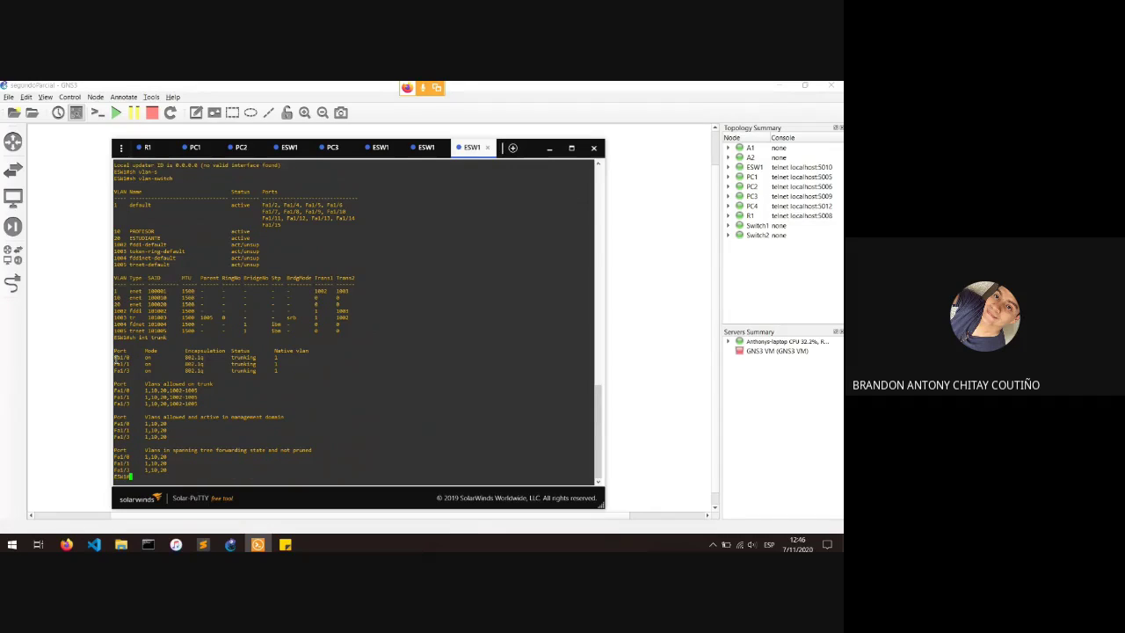
{"action": "left_click_drag", "start_coordinate": [115, 357], "coordinate": [130, 358]}
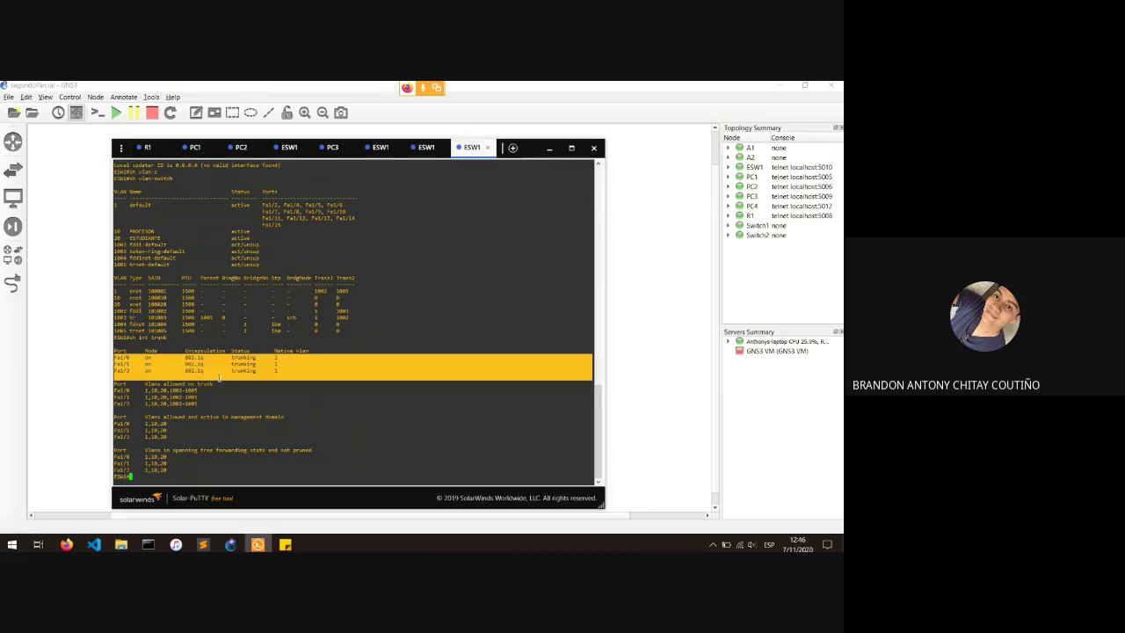
Highlight the trunk ports and their allowed VLAN rows in the ESW1 output, and bring the topology diagram to the front.
{"action": "left_click_drag", "start_coordinate": [220, 378], "coordinate": [219, 409]}
{"action": "left_click_drag", "start_coordinate": [475, 152], "coordinate": [748, 152]}
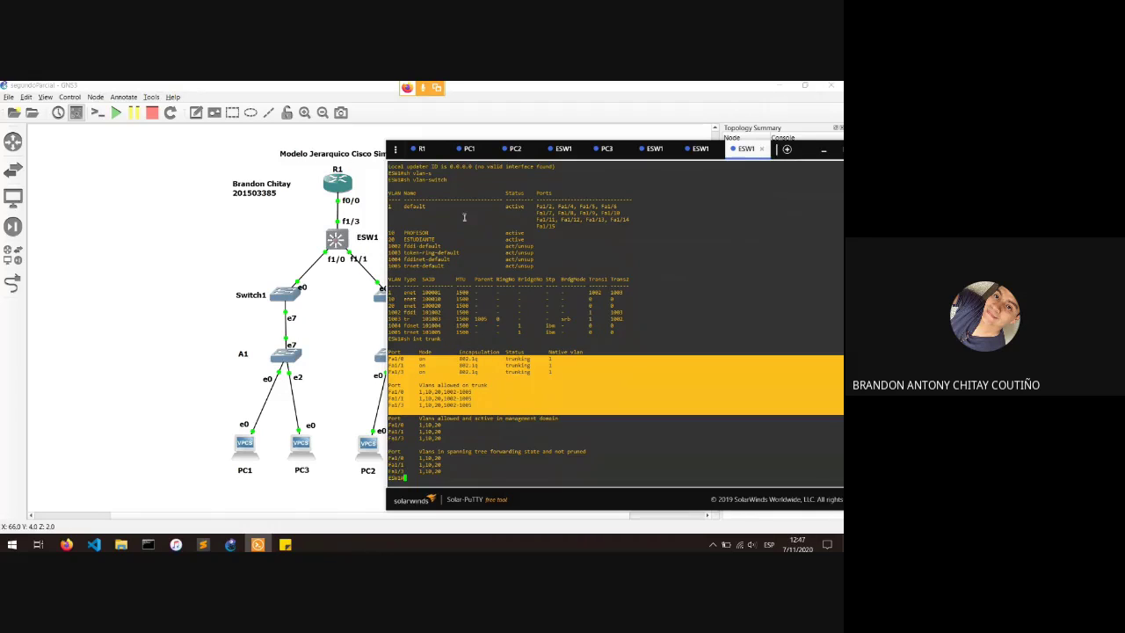
{"action": "left_click_drag", "start_coordinate": [747, 154], "coordinate": [493, 159]}
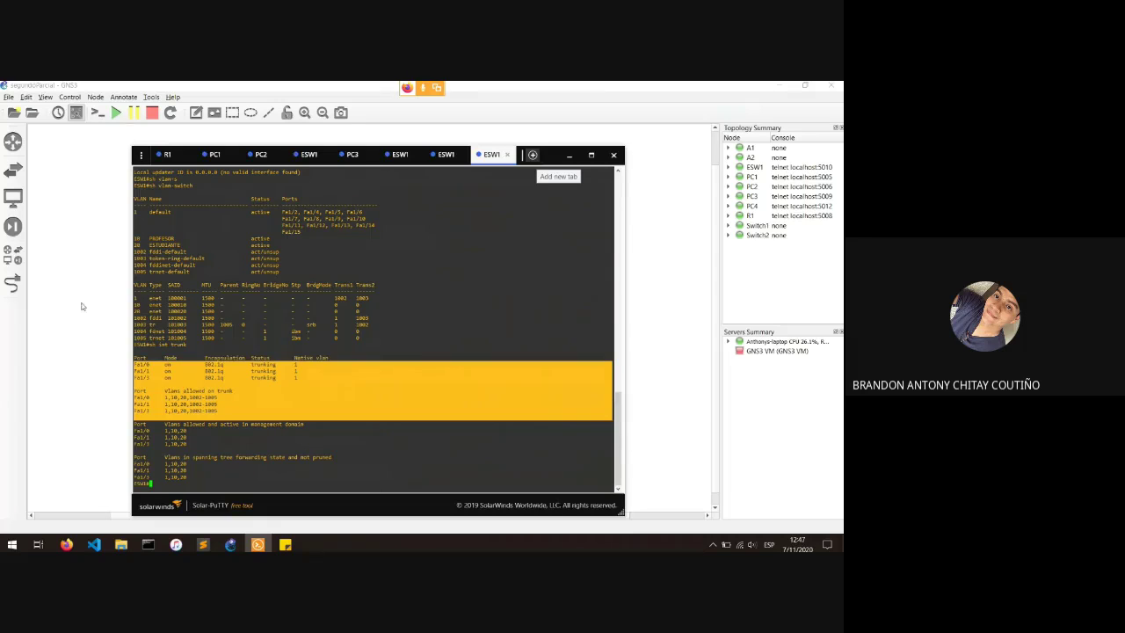
{"action": "left_click", "coordinate": [102, 283]}
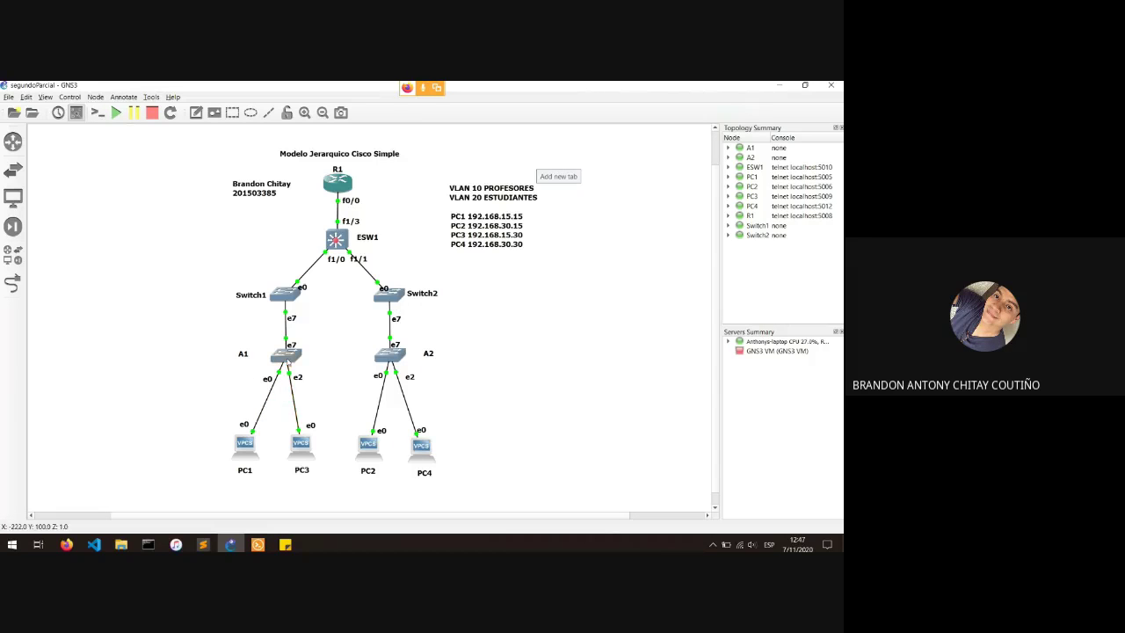
Inspect switch A1's port and VLAN details in the topology and move the switch slightly down, closer to PC1 and PC3.
{"action": "left_click_drag", "start_coordinate": [286, 354], "coordinate": [280, 354]}
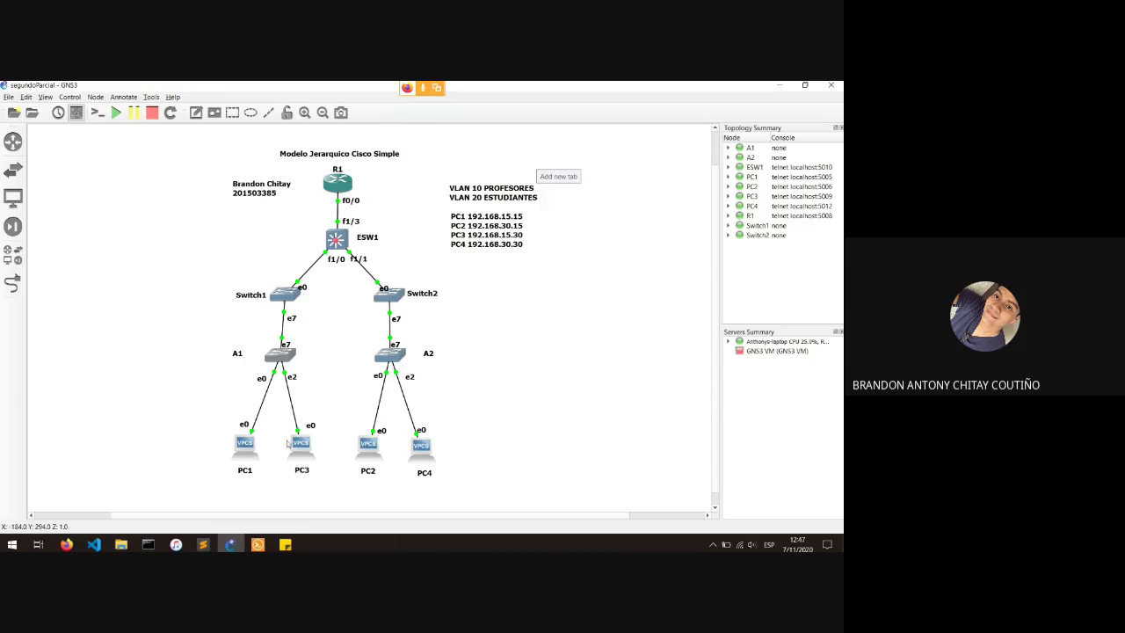
{"action": "mouse_move", "coordinate": [282, 355]}
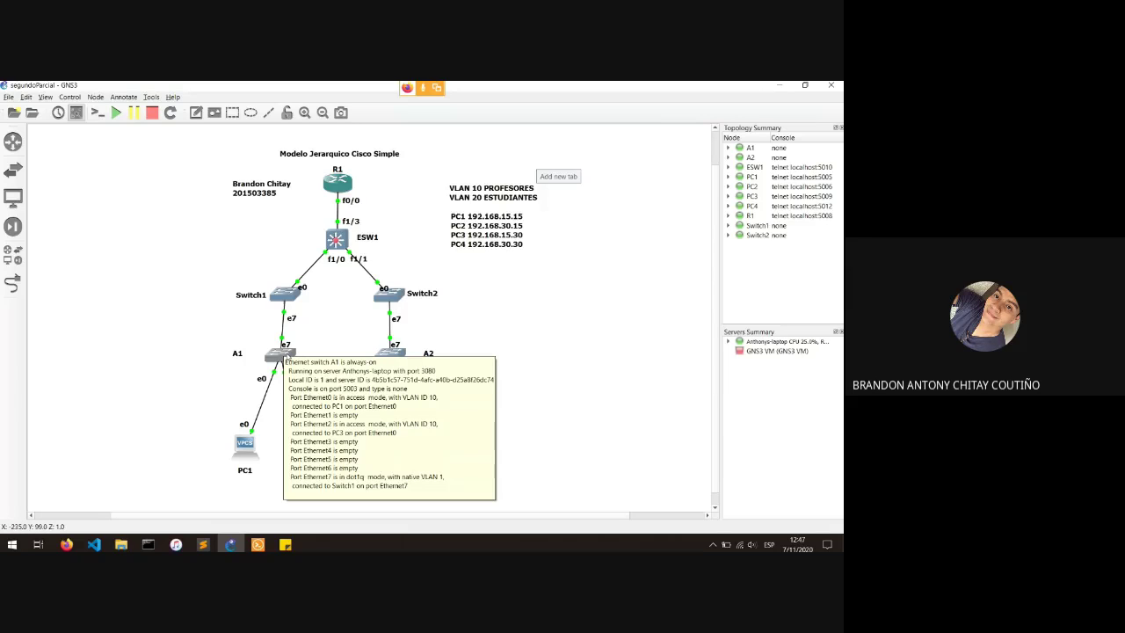
{"action": "left_click_drag", "start_coordinate": [281, 355], "coordinate": [275, 372]}
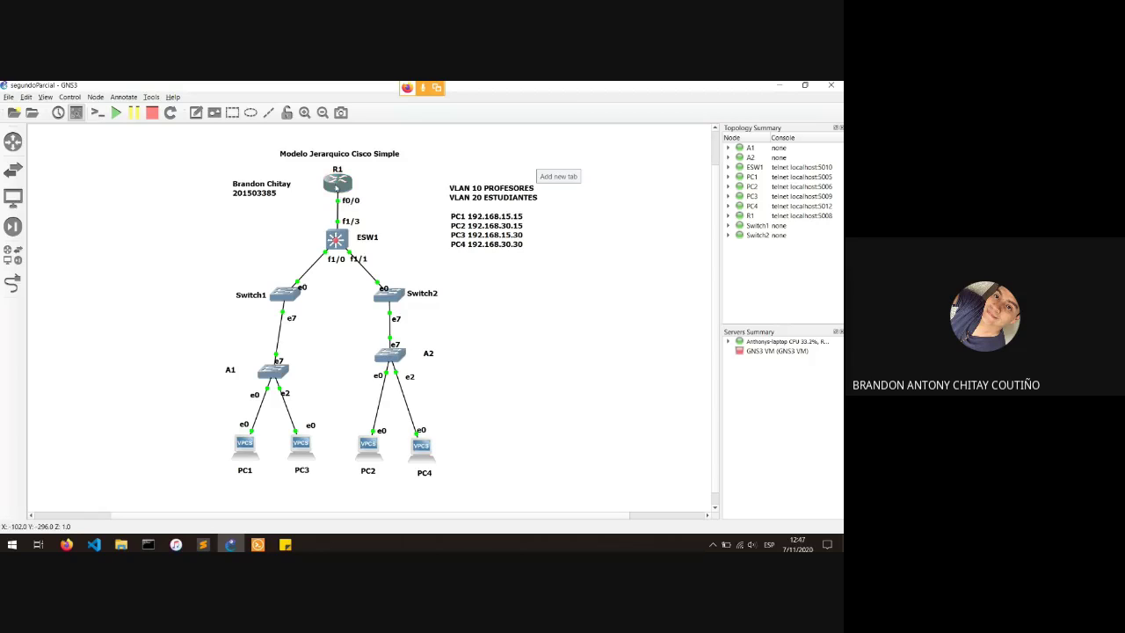
{"action": "mouse_move", "coordinate": [337, 187]}
{"action": "left_mouse_down"}
{"action": "mouse_move", "coordinate": [322, 187]}
{"action": "mouse_move", "coordinate": [335, 186]}
{"action": "left_mouse_up"}
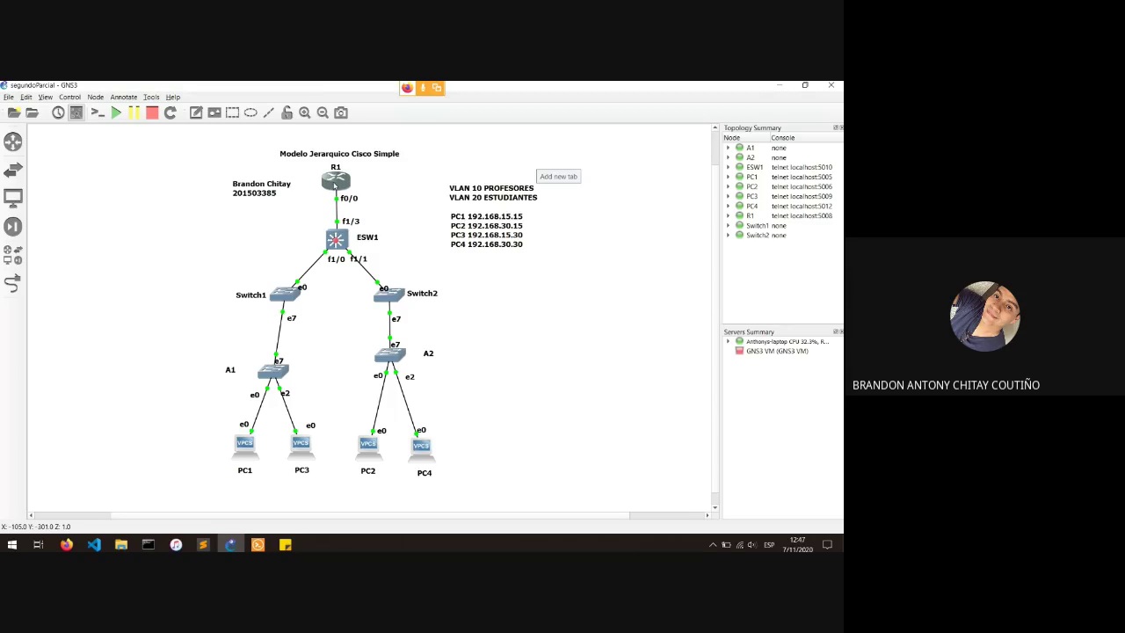
{"action": "left_click", "coordinate": [285, 544]}
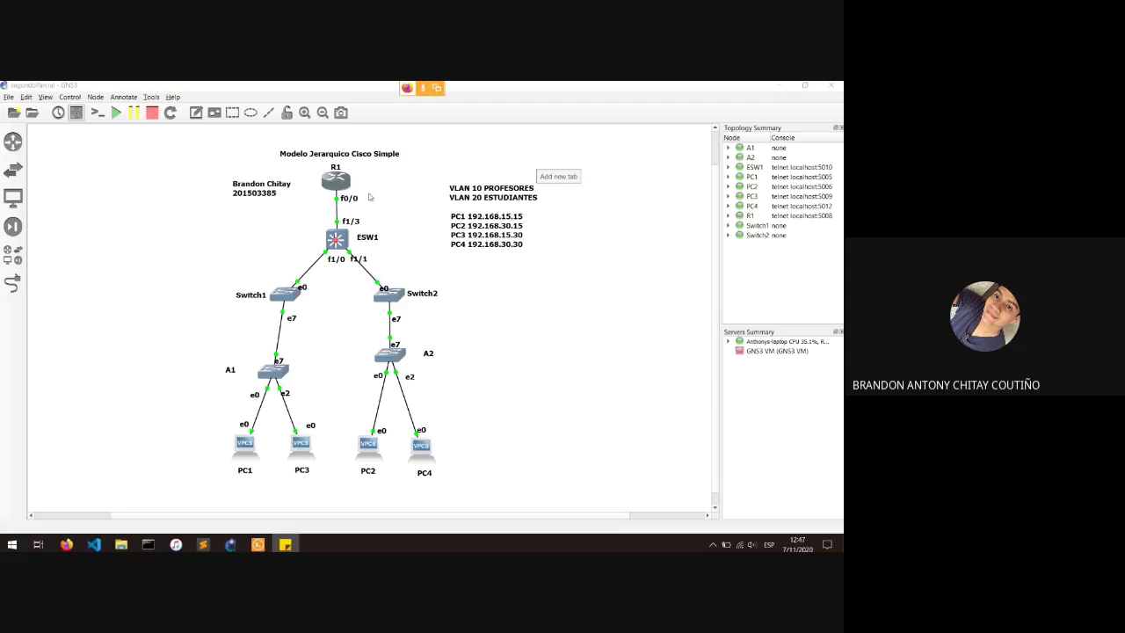
{"action": "left_click_drag", "start_coordinate": [336, 182], "coordinate": [338, 185]}
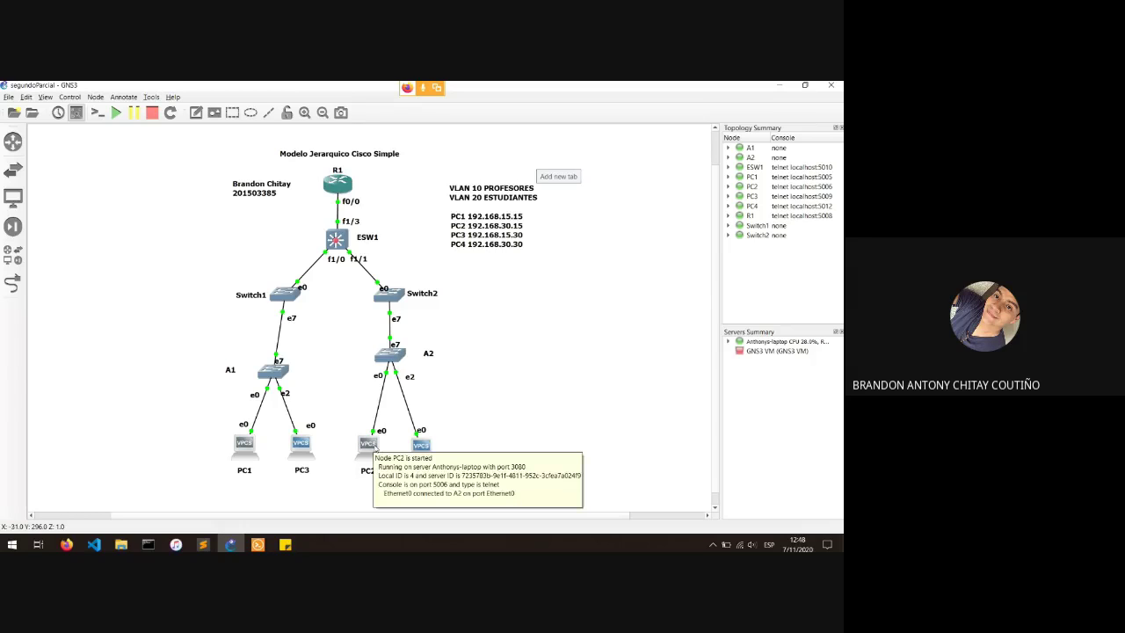
Move PC4 slightly away from PC2, lower A2 to A1's level, and shift Switch2's upper e0 label just above its link.
{"action": "left_click_drag", "start_coordinate": [417, 445], "coordinate": [435, 445]}
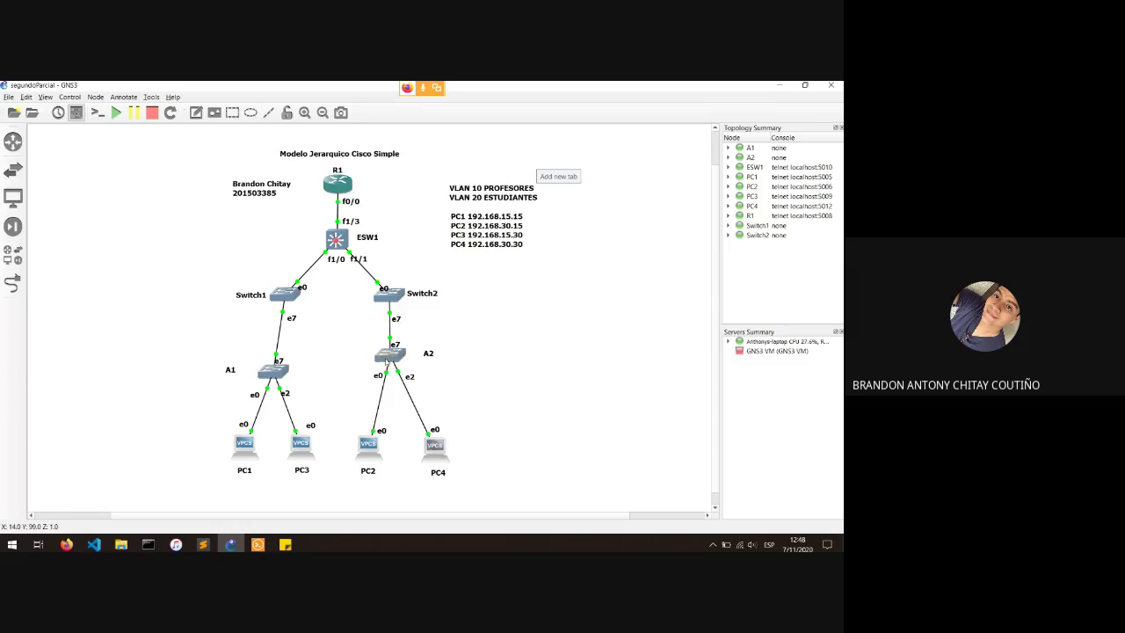
{"action": "left_click_drag", "start_coordinate": [384, 342], "coordinate": [394, 359]}
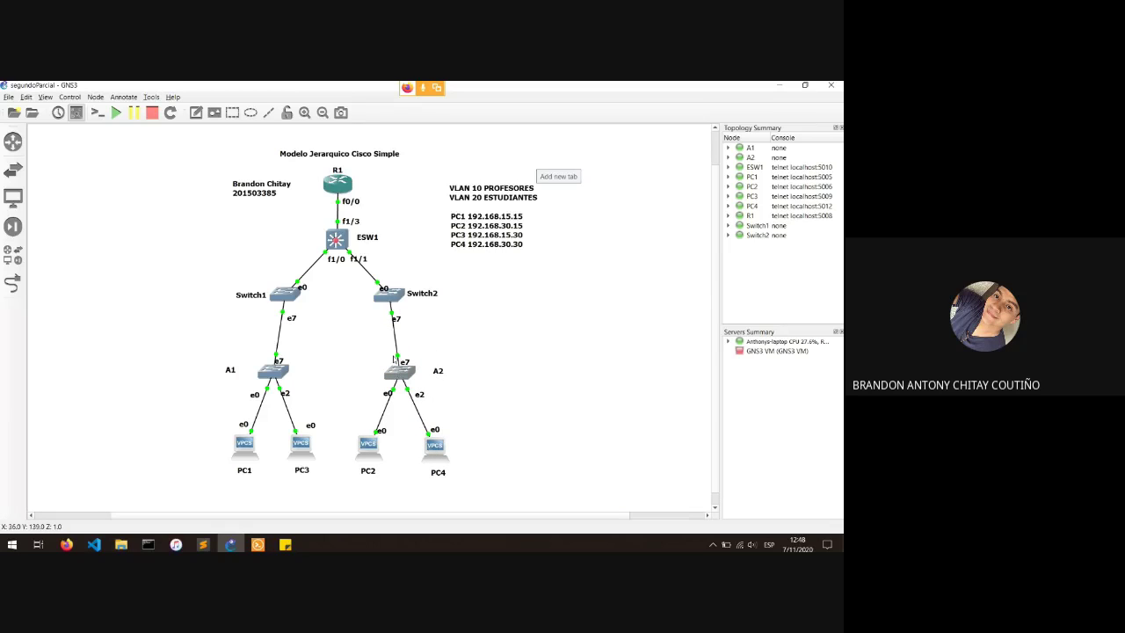
{"action": "left_click_drag", "start_coordinate": [384, 288], "coordinate": [387, 282]}
{"action": "left_click", "coordinate": [413, 285]}
Open R1's console in Solar-PuTTY and run "sh access-list".
{"action": "left_click", "coordinate": [339, 180]}
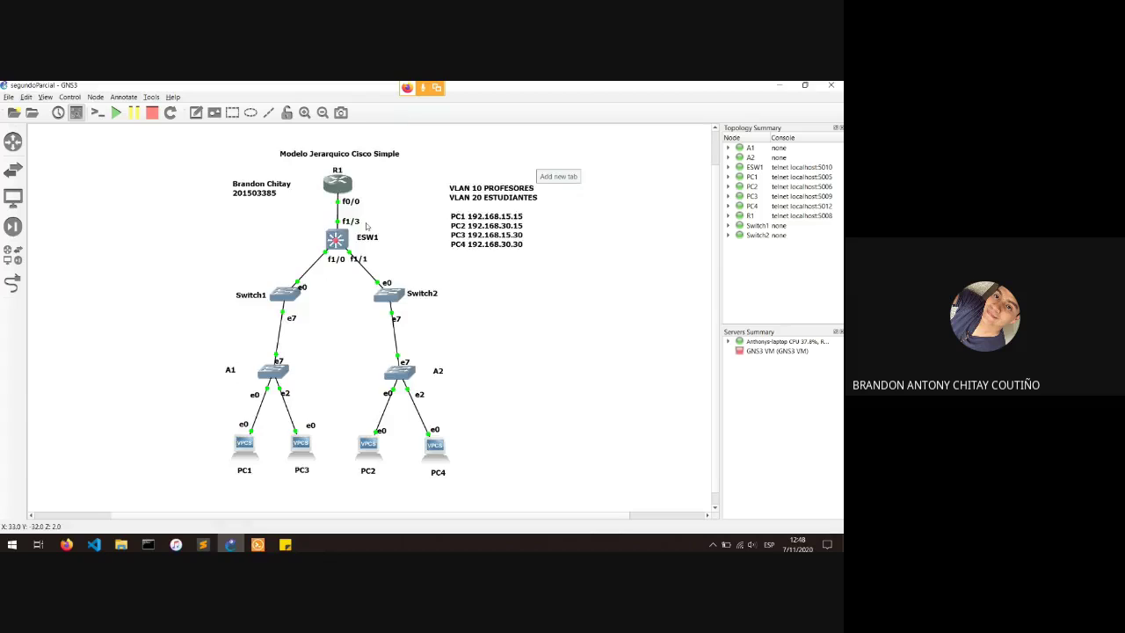
{"action": "left_click", "coordinate": [258, 544]}
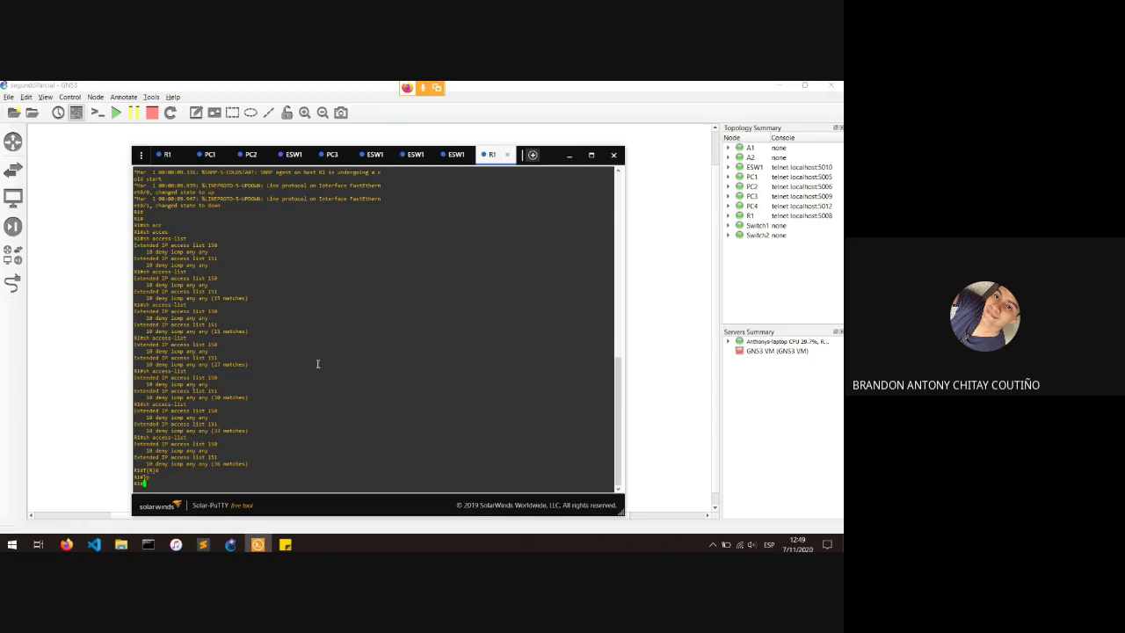
{"action": "type", "text": "sh acce"}
{"action": "key", "text": "Tab"}
{"action": "type", "text": "ss-"}
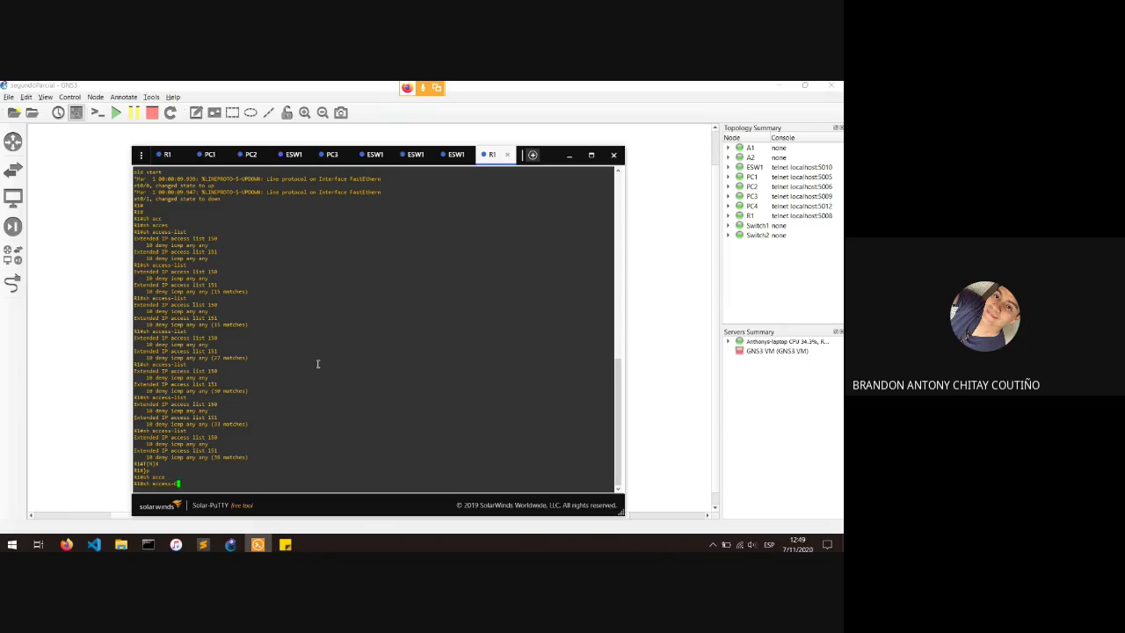
{"action": "type", "text": "list"}
{"action": "key", "text": "Return"}
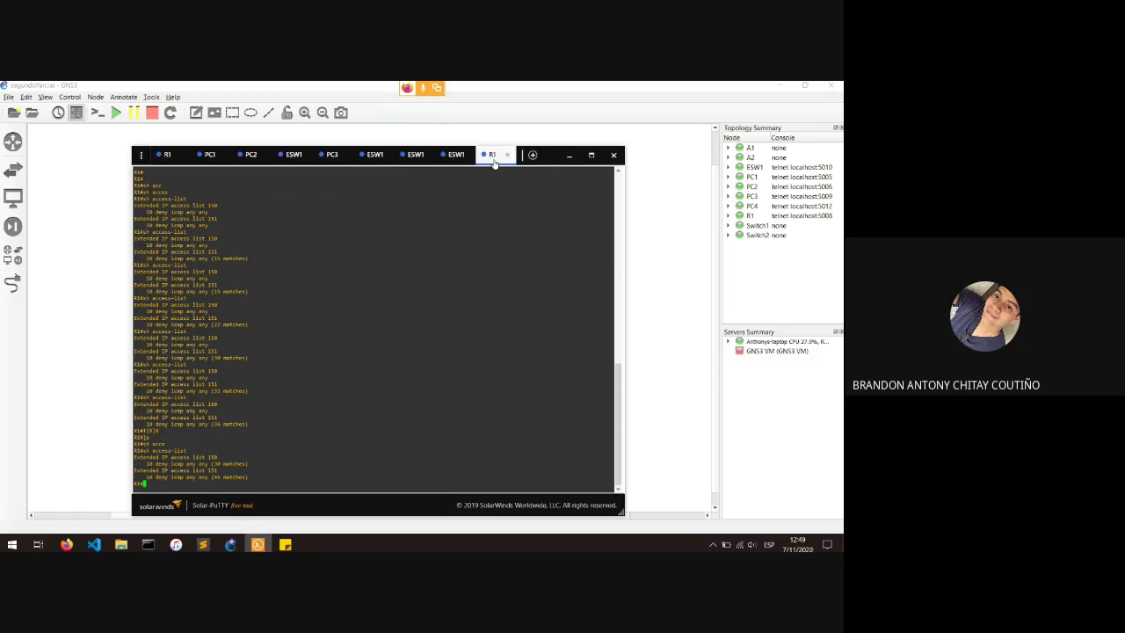
Move the console window higher and highlight the access list 150 and 151 entries in R1's latest output.
{"action": "left_click_drag", "start_coordinate": [494, 162], "coordinate": [524, 123]}
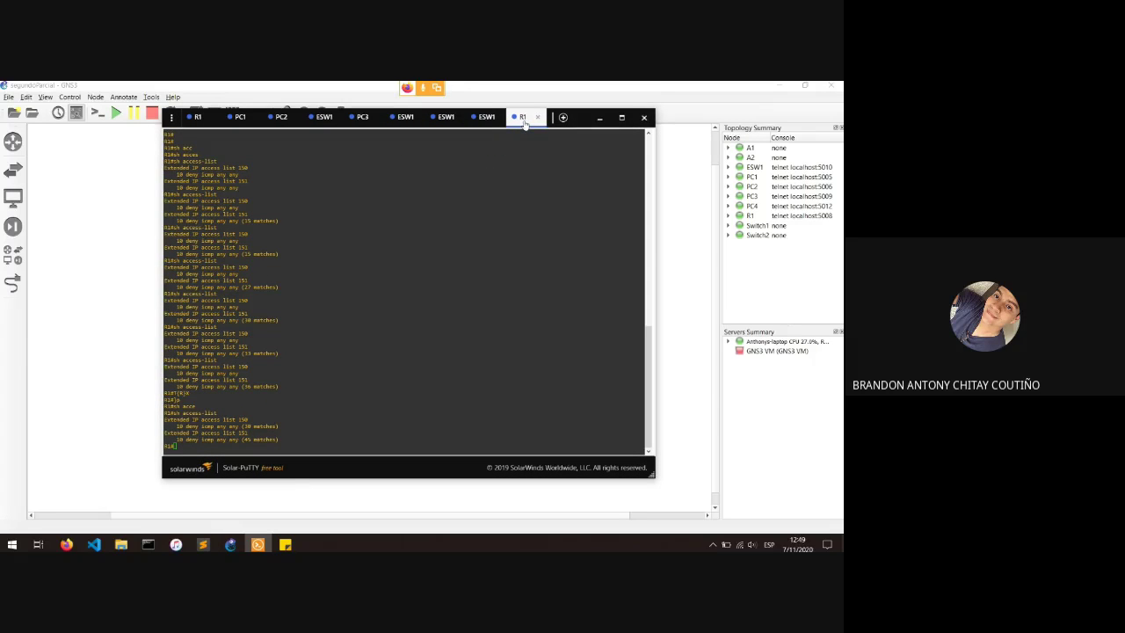
{"action": "left_click_drag", "start_coordinate": [525, 123], "coordinate": [527, 109]}
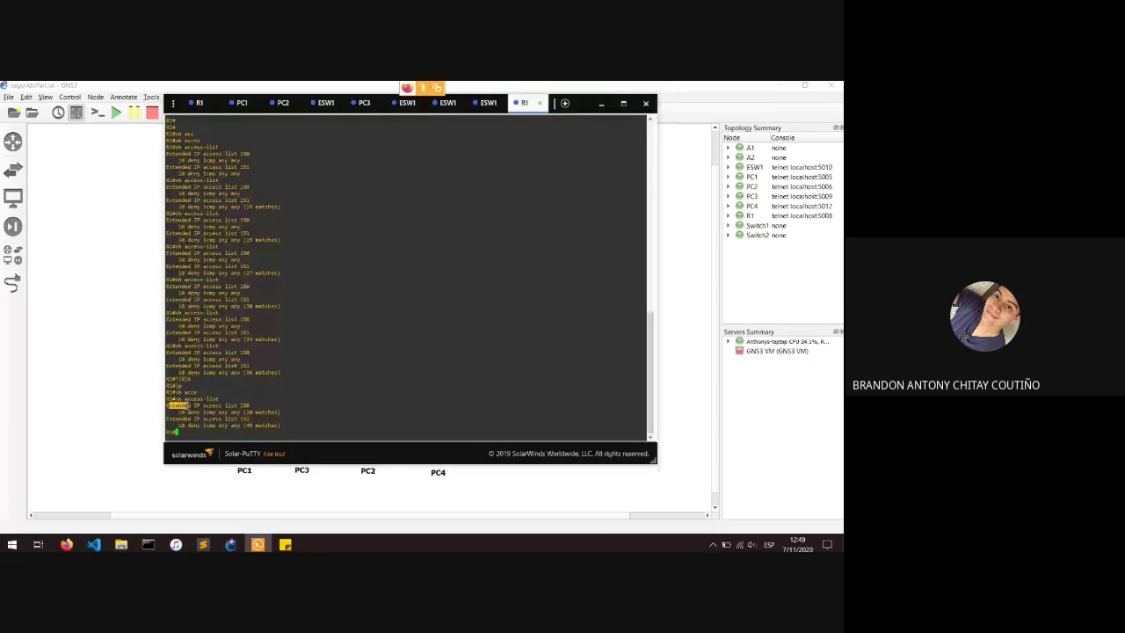
{"action": "left_click_drag", "start_coordinate": [189, 406], "coordinate": [281, 425]}
{"action": "left_click", "coordinate": [205, 437]}
{"action": "left_click_drag", "start_coordinate": [202, 406], "coordinate": [645, 413]}
{"action": "left_click", "coordinate": [283, 410]}
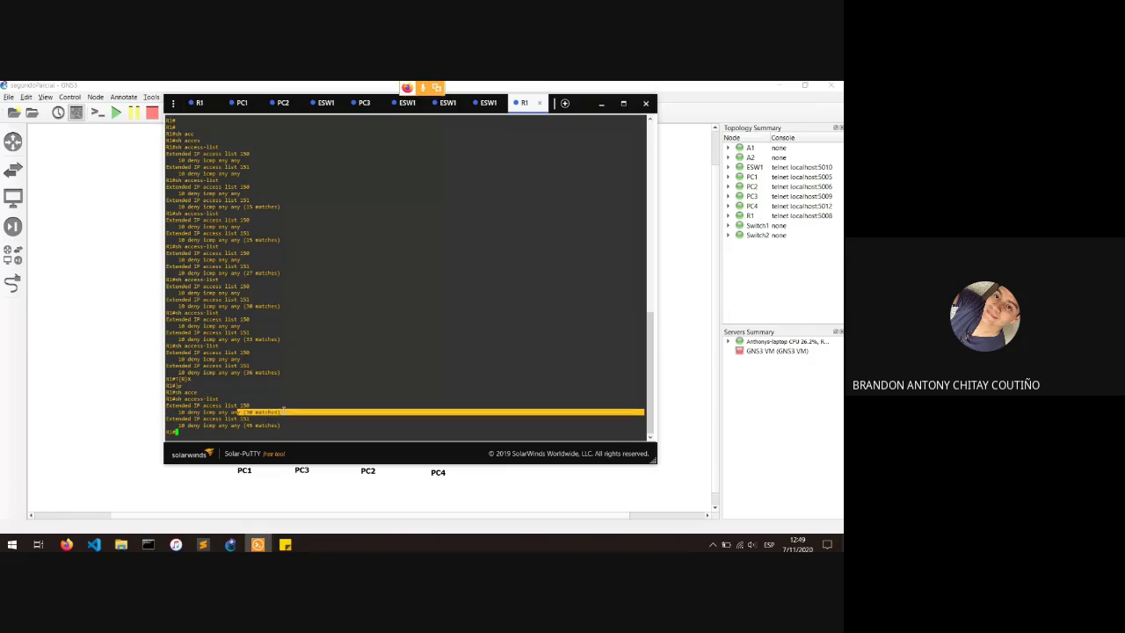
{"action": "left_click", "coordinate": [316, 392]}
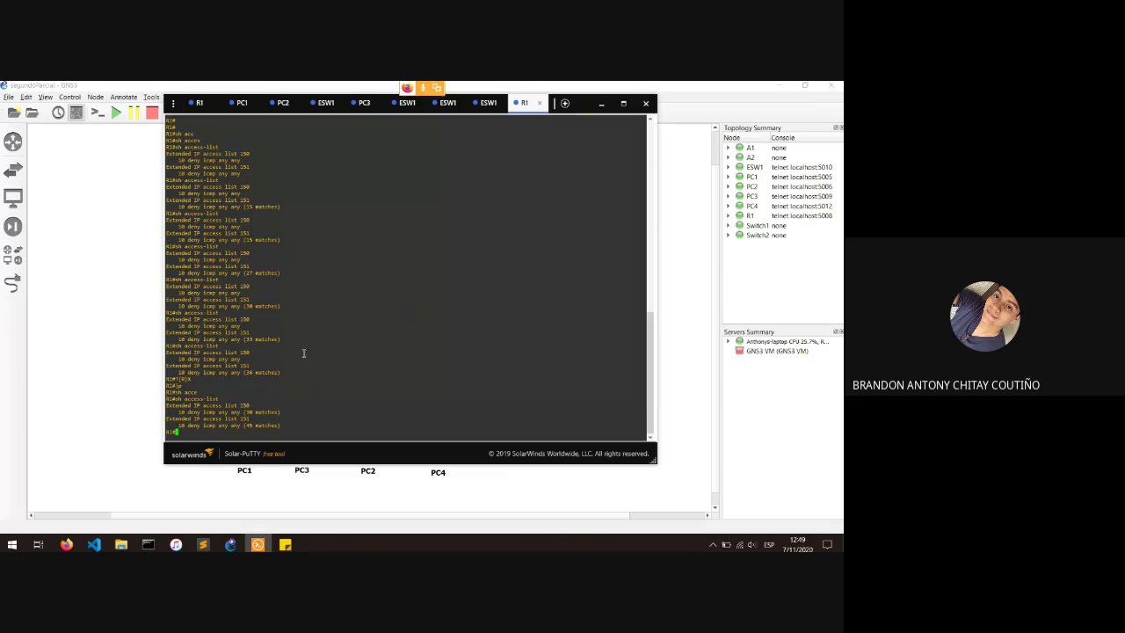
Highlight the "deny icmp any any" rule of access list 150 in R1's latest output.
{"action": "double_click", "coordinate": [205, 411]}
{"action": "left_click_drag", "start_coordinate": [187, 412], "coordinate": [243, 412]}
{"action": "left_click", "coordinate": [250, 408]}
{"action": "left_click_drag", "start_coordinate": [210, 411], "coordinate": [243, 412]}
{"action": "left_click", "coordinate": [239, 414]}
{"action": "left_click_drag", "start_coordinate": [243, 412], "coordinate": [219, 412]}
{"action": "left_click", "coordinate": [273, 412]}
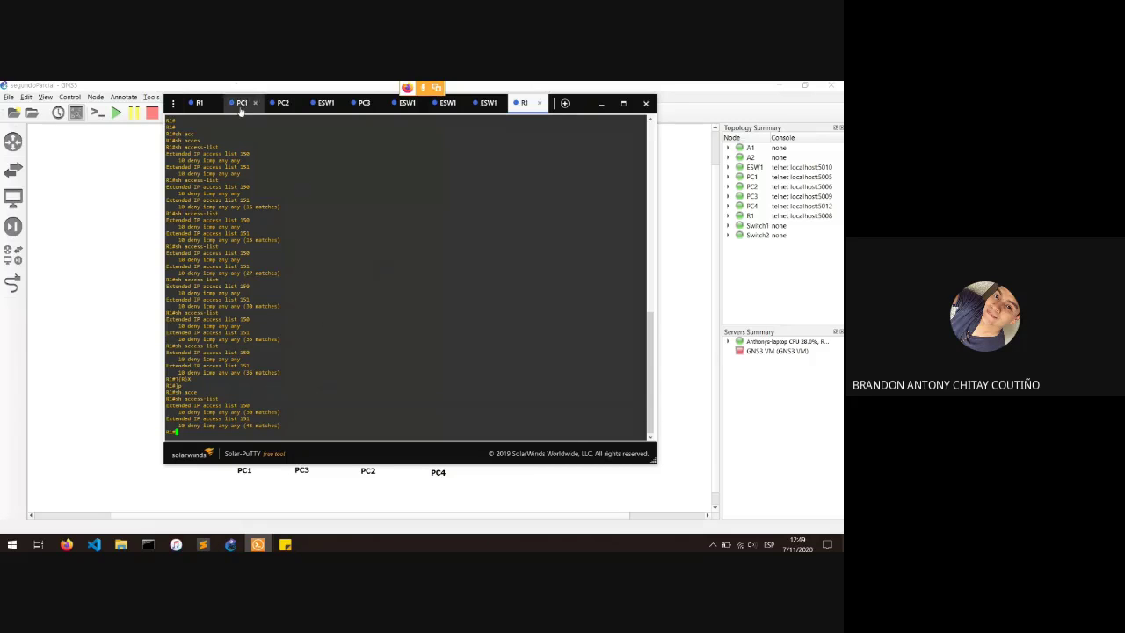
Ping 192.168.30.15 from the PC3 console and highlight the message text in the first reply.
{"action": "left_click", "coordinate": [364, 103]}
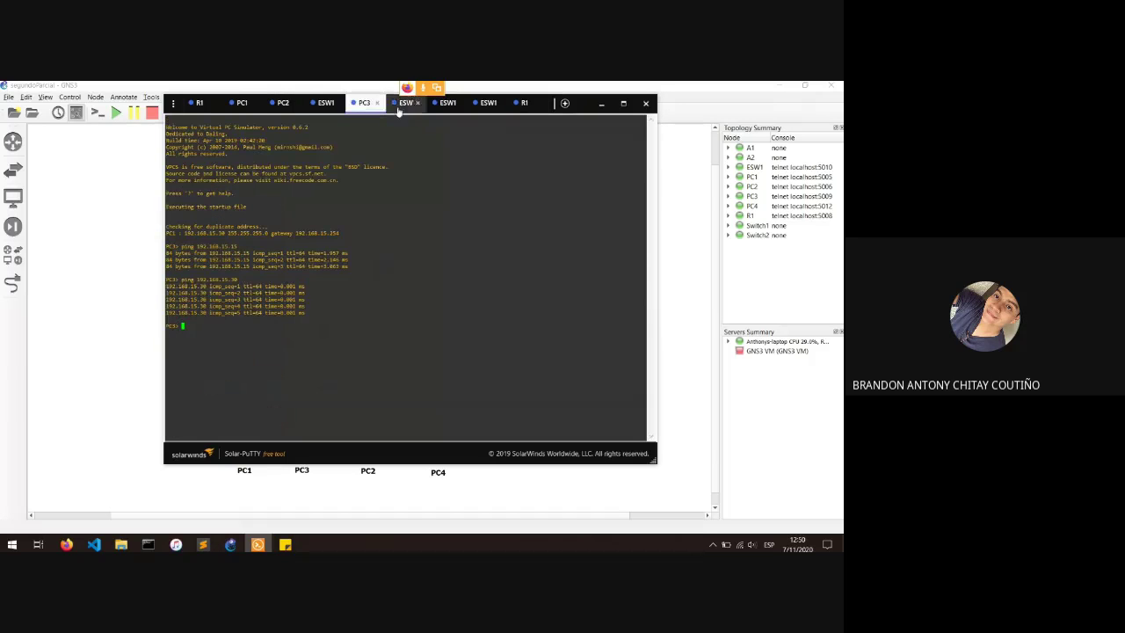
{"action": "left_click_drag", "start_coordinate": [365, 105], "coordinate": [379, 157]}
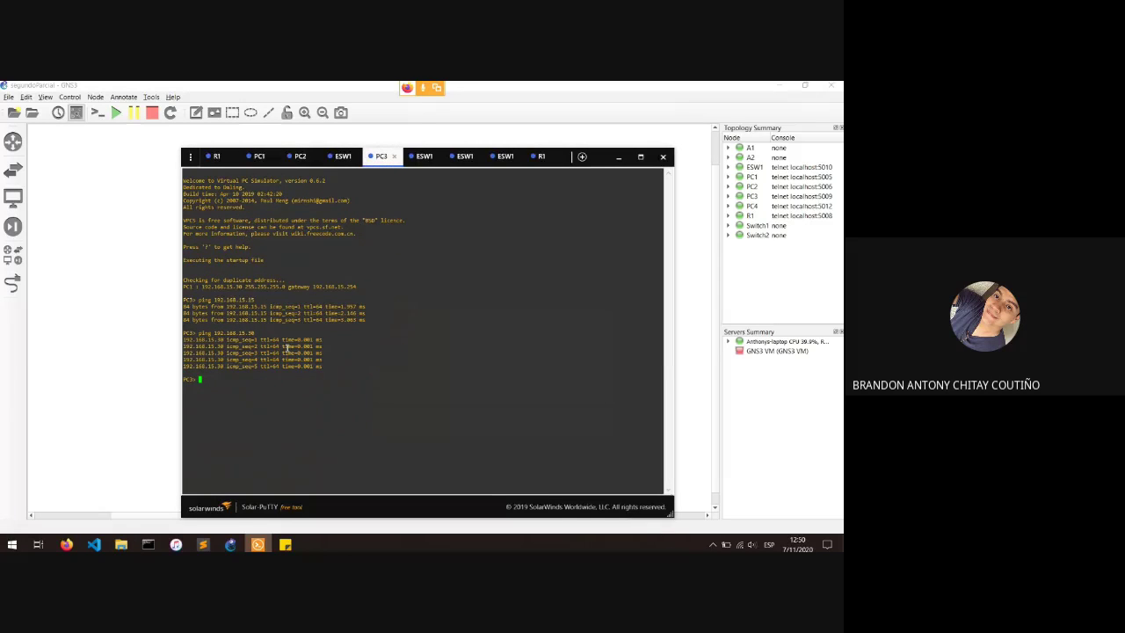
{"action": "type", "text": "ping 192.168.30.15"}
{"action": "key", "text": "Return"}
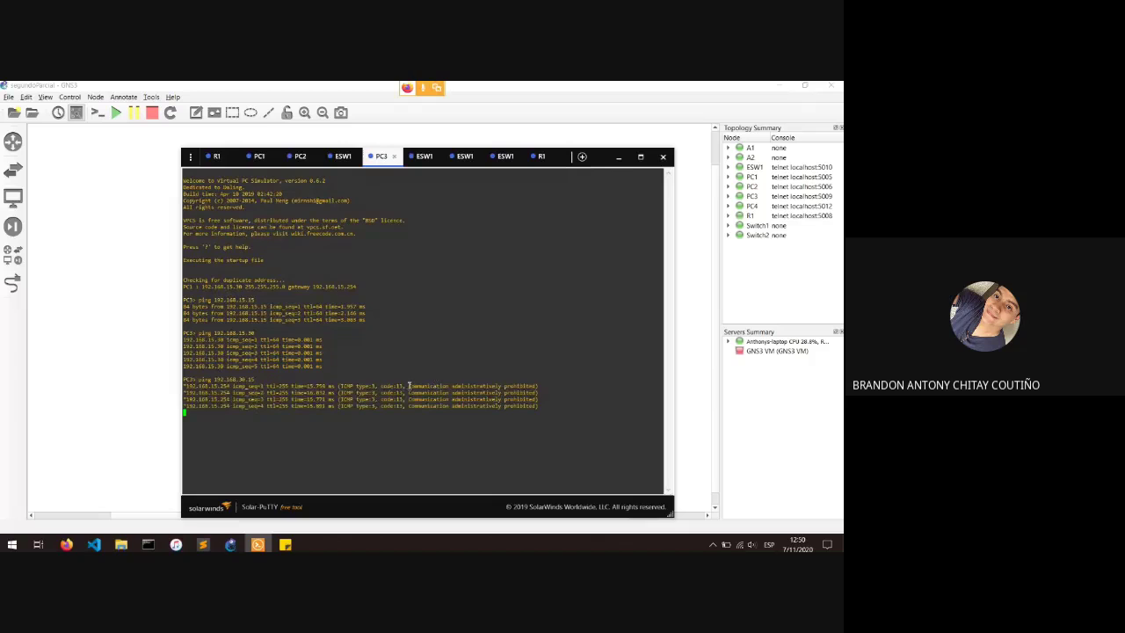
{"action": "left_click_drag", "start_coordinate": [408, 385], "coordinate": [535, 384]}
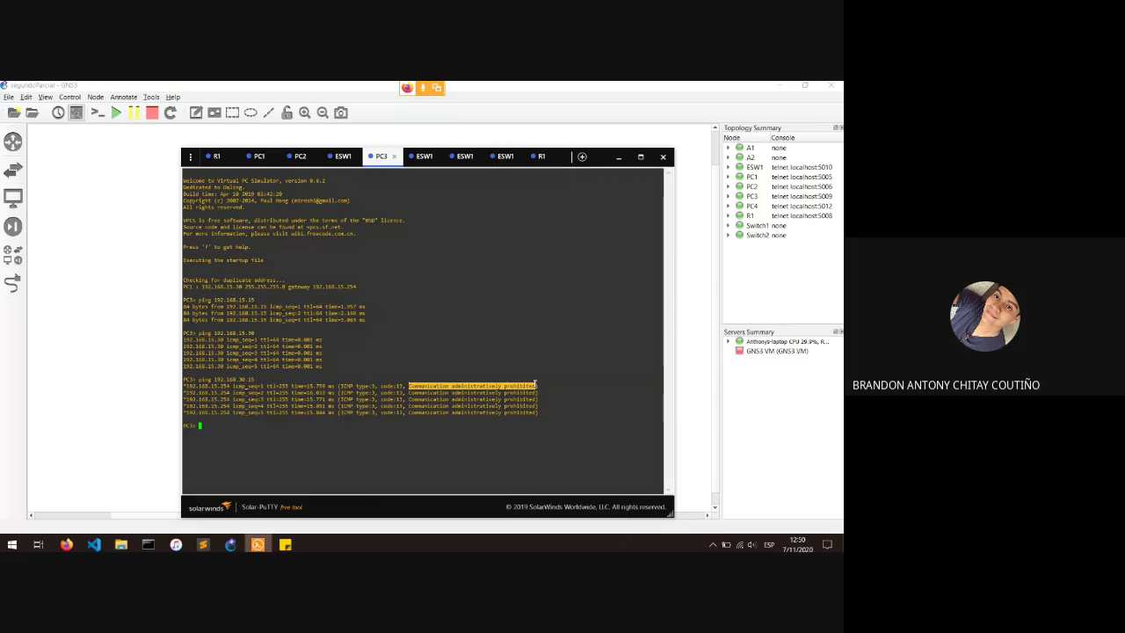
{"action": "left_click", "coordinate": [219, 429]}
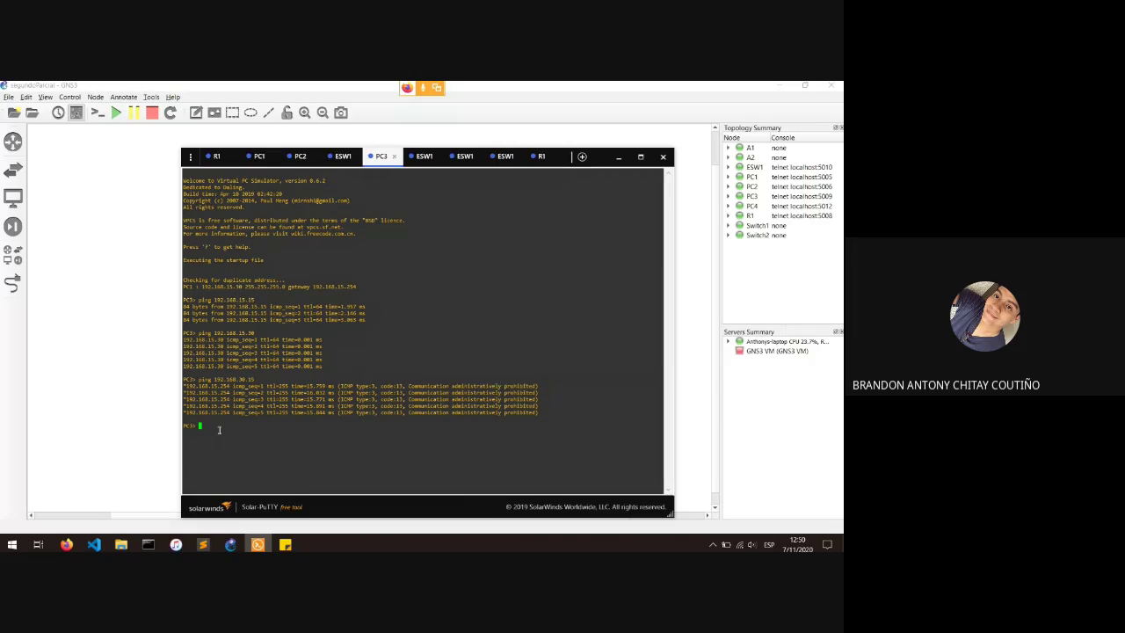
Start a continuous ping from PC3 with "ping 192.168.30.15 -t".
{"action": "key", "text": "Up"}
{"action": "type", "text": "-t"}
{"action": "key", "text": "Return"}
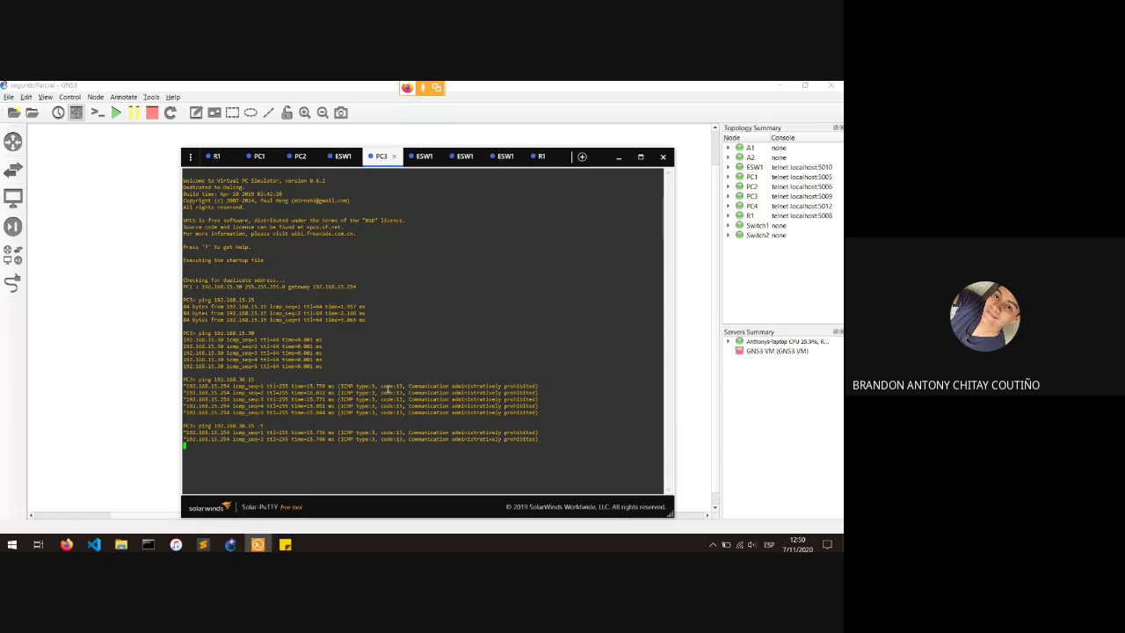
Run "sh access-list" again on R1 and highlight the match count of access list 150.
{"action": "left_click", "coordinate": [217, 157]}
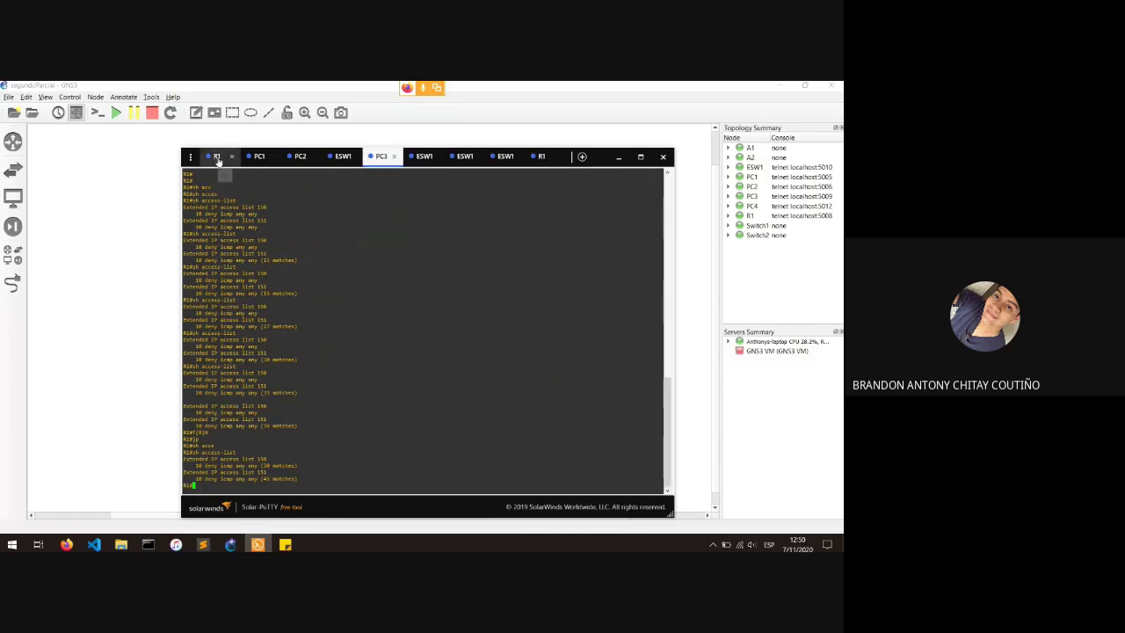
{"action": "key", "text": "Up"}
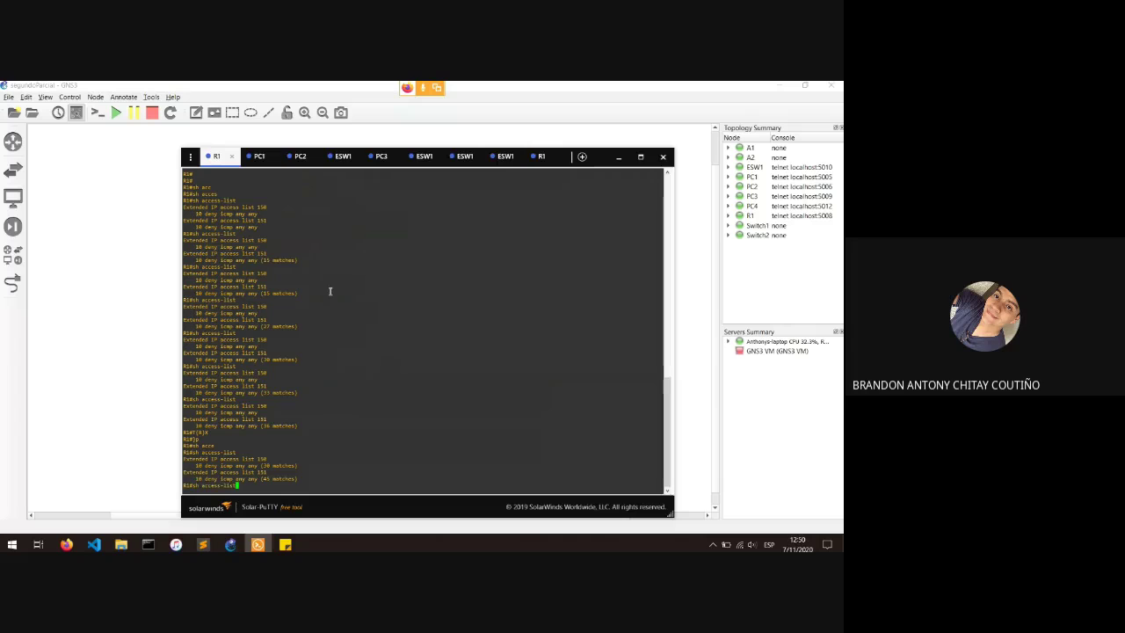
{"action": "key", "text": "Return"}
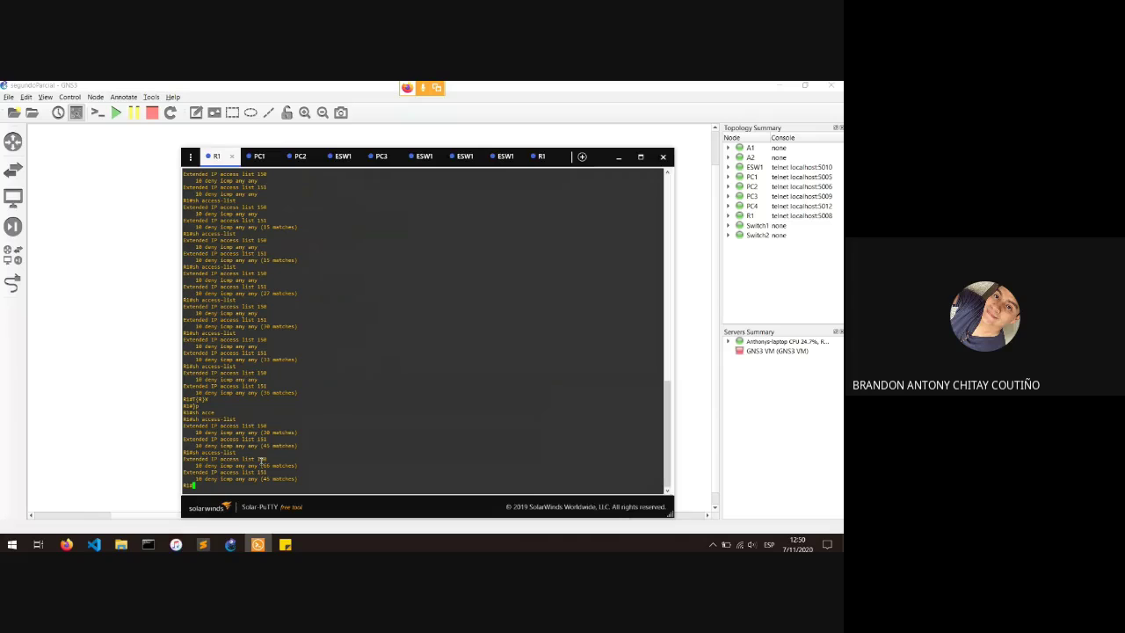
{"action": "left_click_drag", "start_coordinate": [261, 460], "coordinate": [299, 466]}
{"action": "left_click", "coordinate": [328, 465]}
Repeat "sh access-list" two more times on R1, highlighting access list 150's match count between the runs.
{"action": "key", "text": "Up"}
{"action": "key", "text": "Return"}
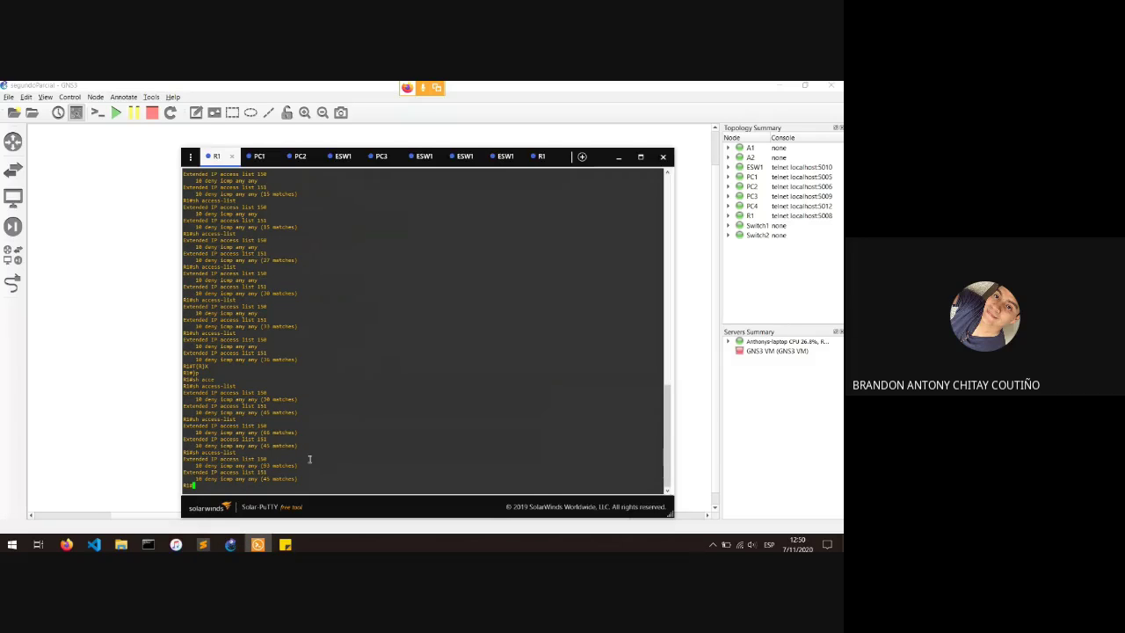
{"action": "left_click_drag", "start_coordinate": [262, 465], "coordinate": [299, 466]}
{"action": "left_click", "coordinate": [326, 467]}
{"action": "key", "text": "Up"}
{"action": "key", "text": "Return"}
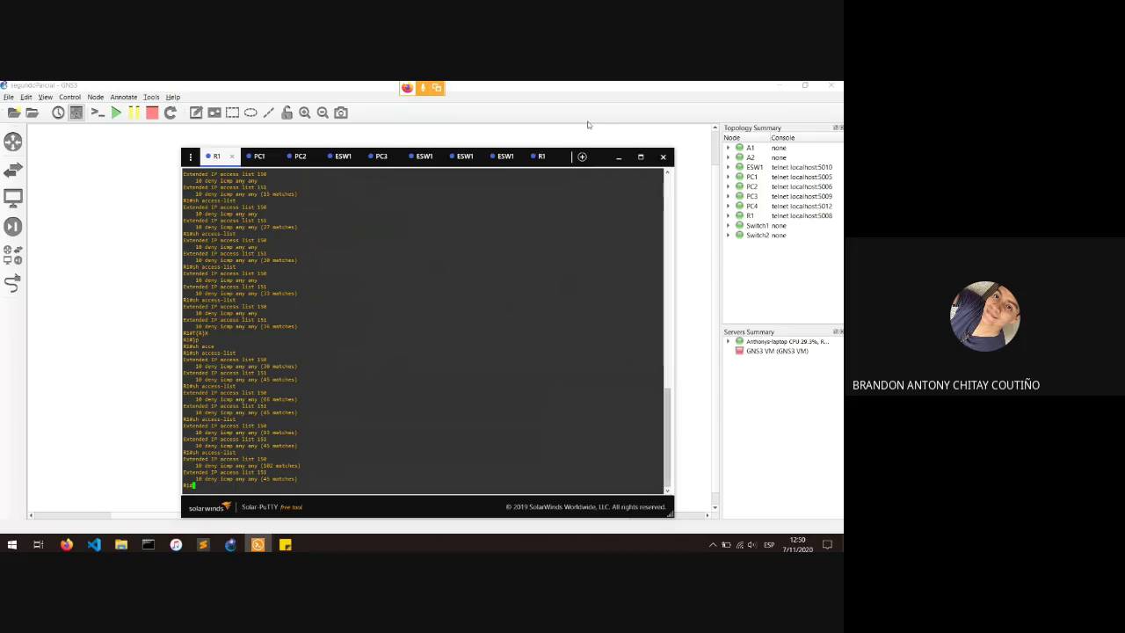
Look through the PC1, PC2 and ESW1 consoles, return to the topology diagram, and nudge ESW1 slightly down.
{"action": "left_click", "coordinate": [260, 157]}
{"action": "left_click", "coordinate": [298, 157]}
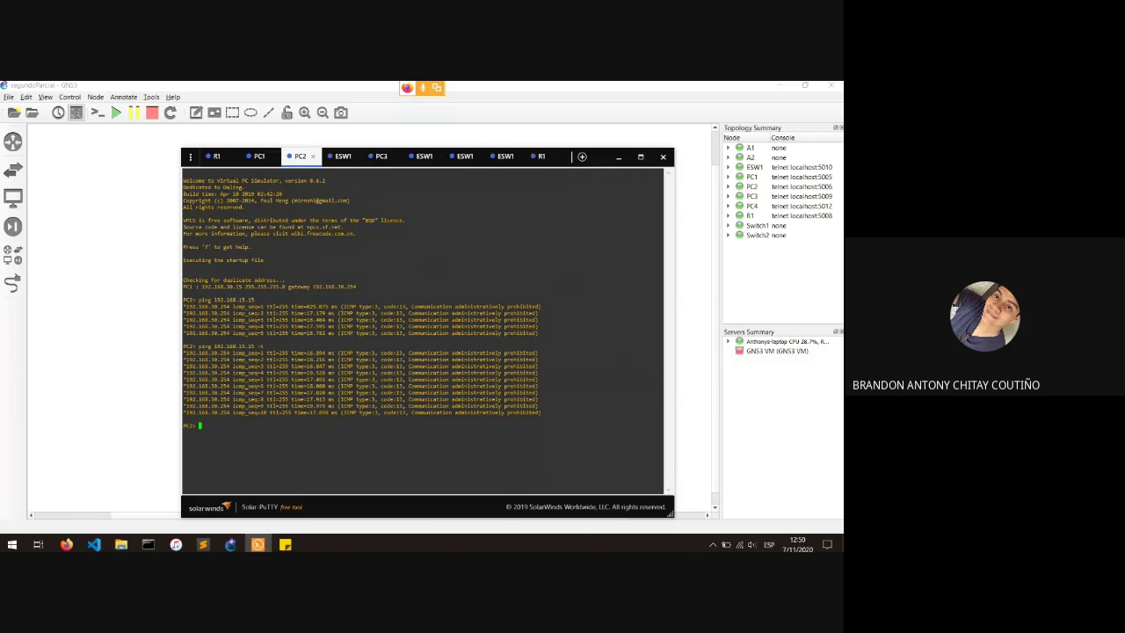
{"action": "left_click", "coordinate": [334, 157]}
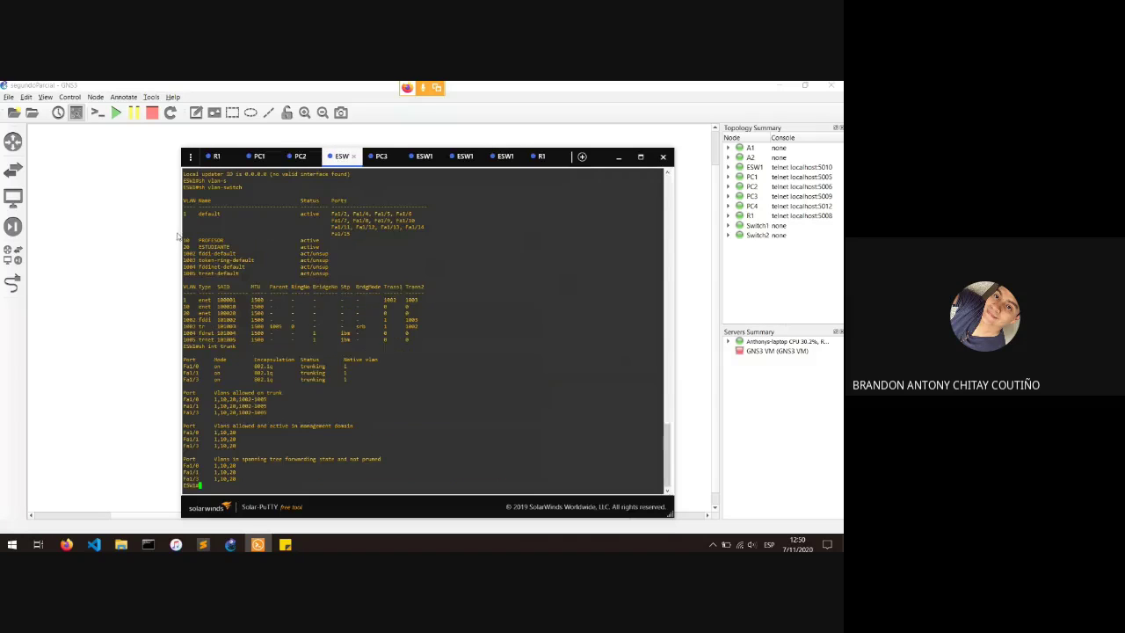
{"action": "left_click", "coordinate": [135, 294]}
{"action": "left_click_drag", "start_coordinate": [336, 238], "coordinate": [336, 242]}
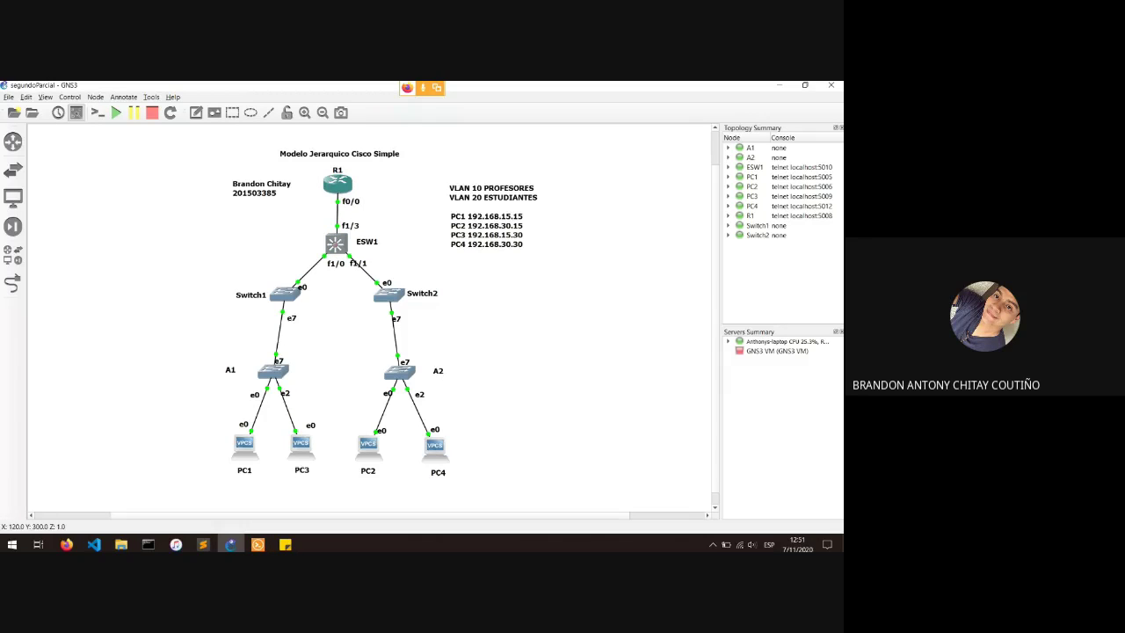
{"action": "key", "text": "alt+Tab"}
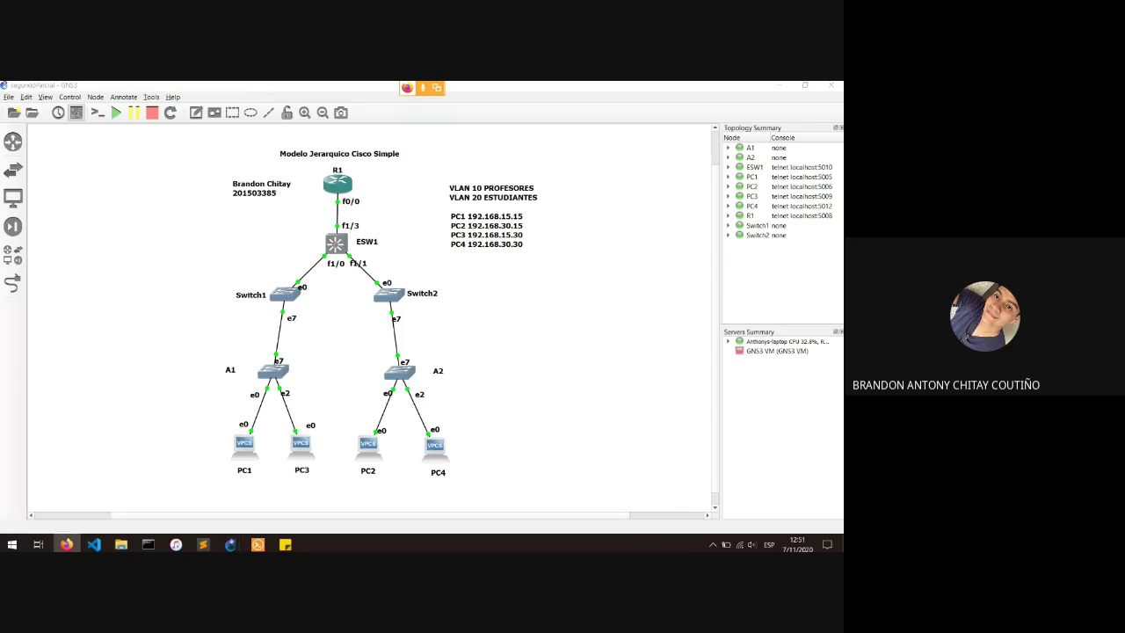